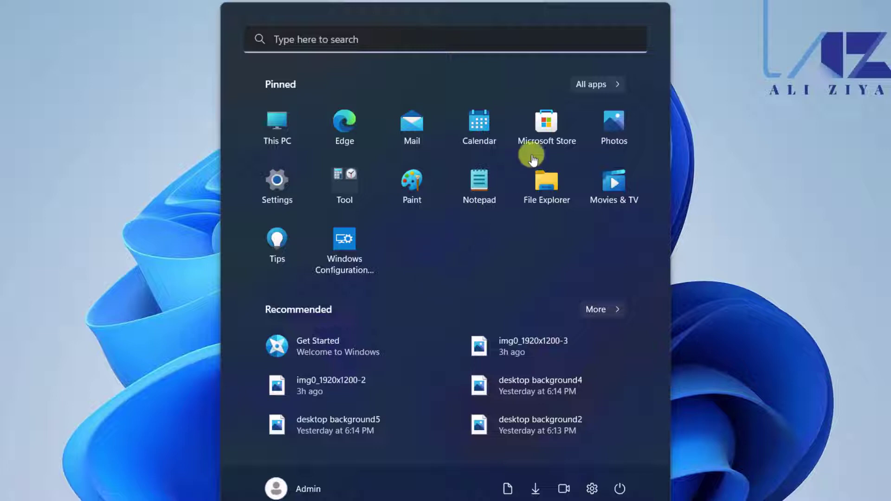
{"action": "left_click", "coordinate": [602, 83]}
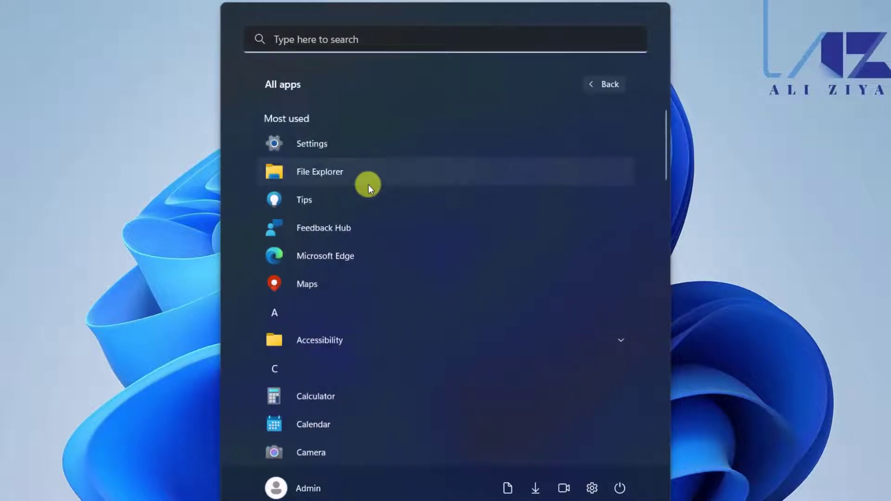
{"action": "scroll", "coordinate": [369, 185], "scroll_direction": "down", "scroll_amount": 8}
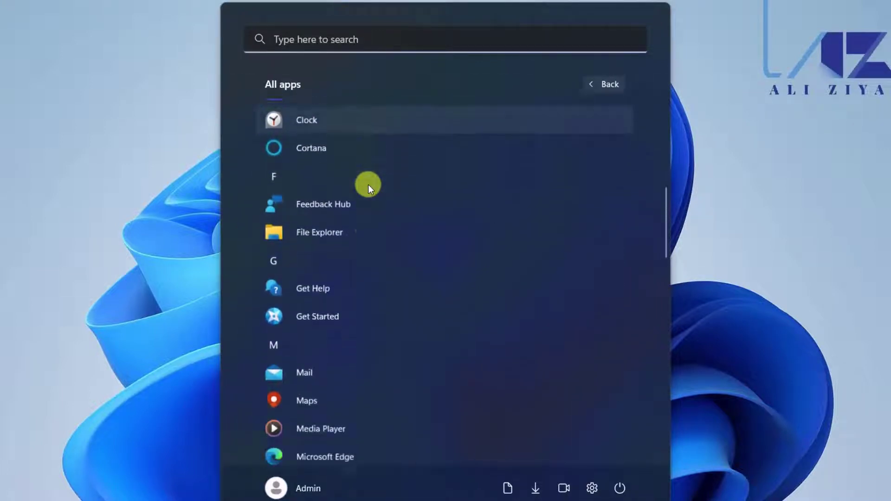
{"action": "scroll", "coordinate": [368, 184], "scroll_direction": "down", "scroll_amount": 5}
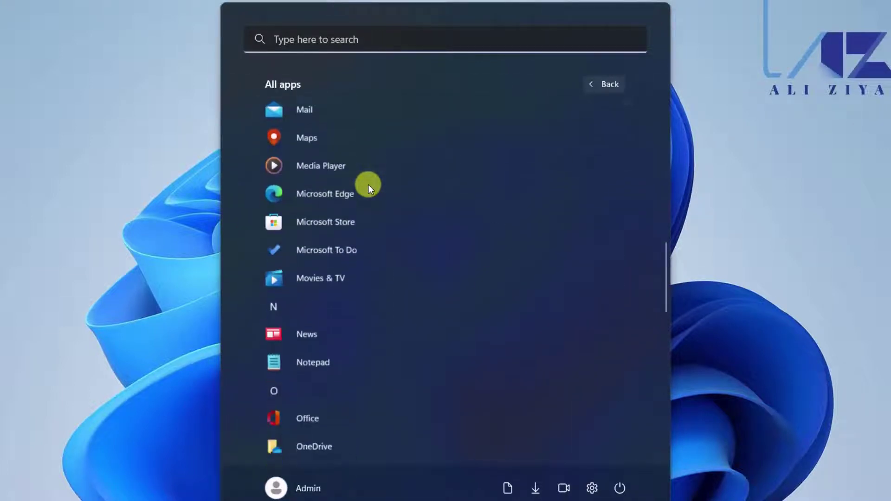
{"action": "left_click", "coordinate": [611, 84]}
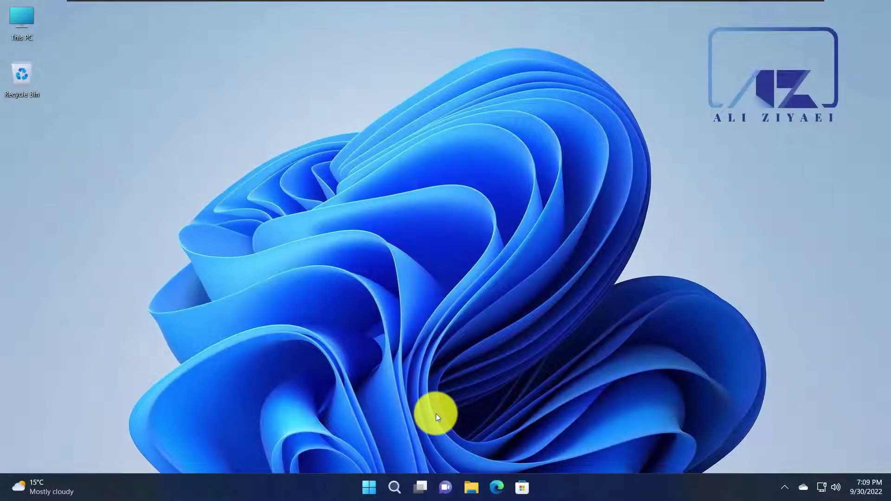
Open Settings from Start and go to Personalization > Start, where Layout is Default
{"action": "left_click", "coordinate": [372, 484]}
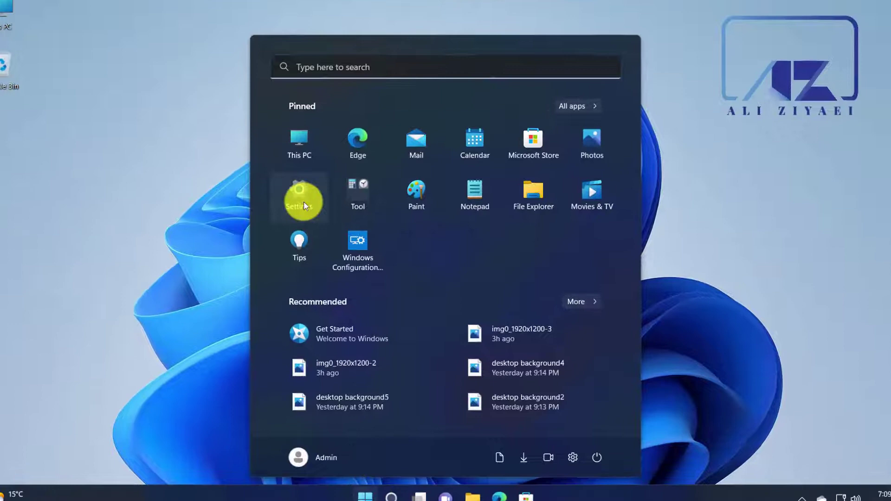
{"action": "left_click", "coordinate": [306, 193]}
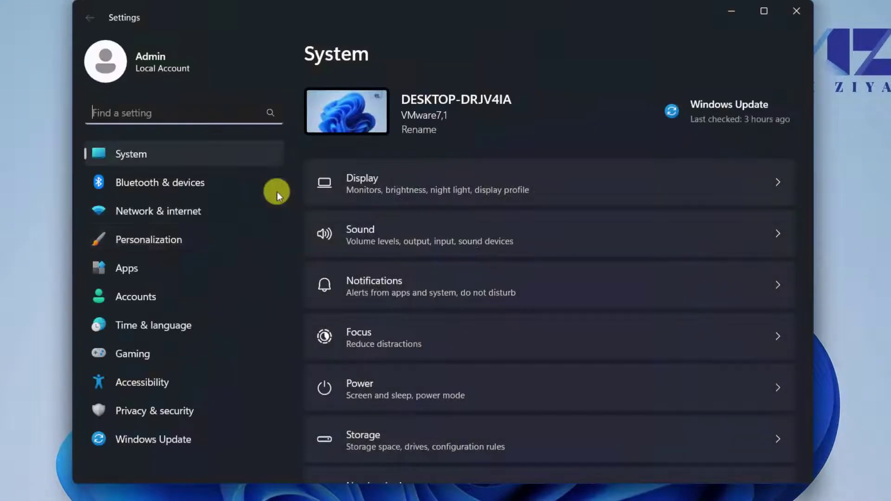
{"action": "left_click", "coordinate": [150, 246]}
{"action": "scroll", "coordinate": [150, 246], "scroll_direction": "down", "scroll_amount": 5}
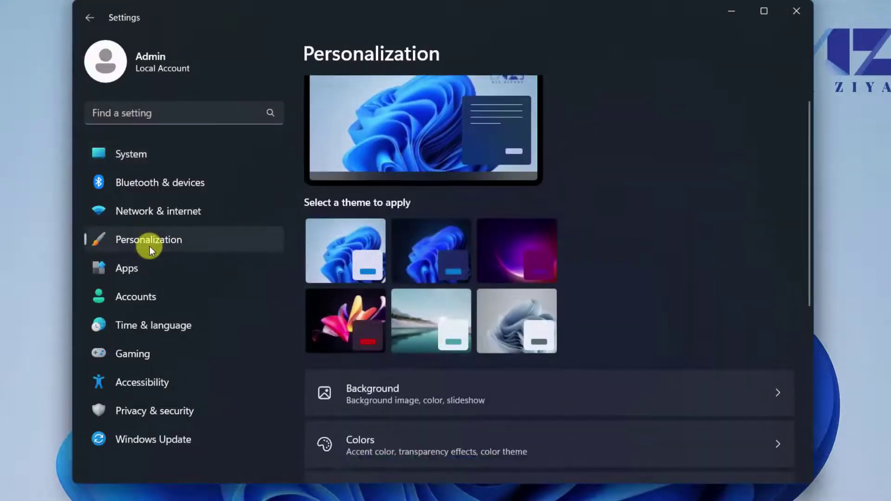
{"action": "left_click", "coordinate": [400, 326]}
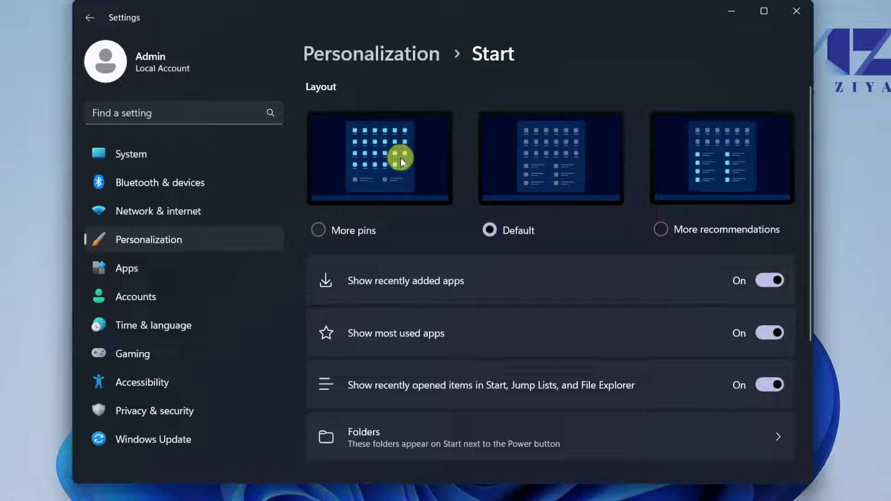
Switch the Start layout from More pins to More recommendations and preview the Start menu
{"action": "left_click", "coordinate": [353, 235]}
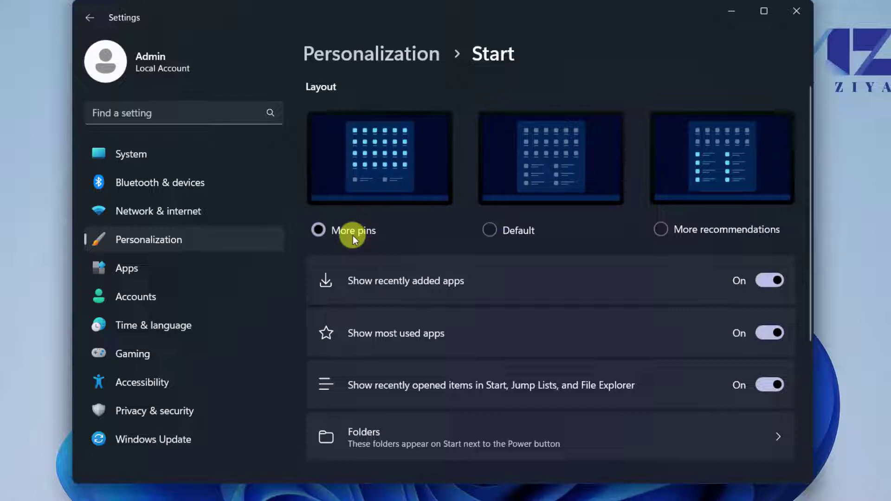
{"action": "left_click", "coordinate": [695, 232]}
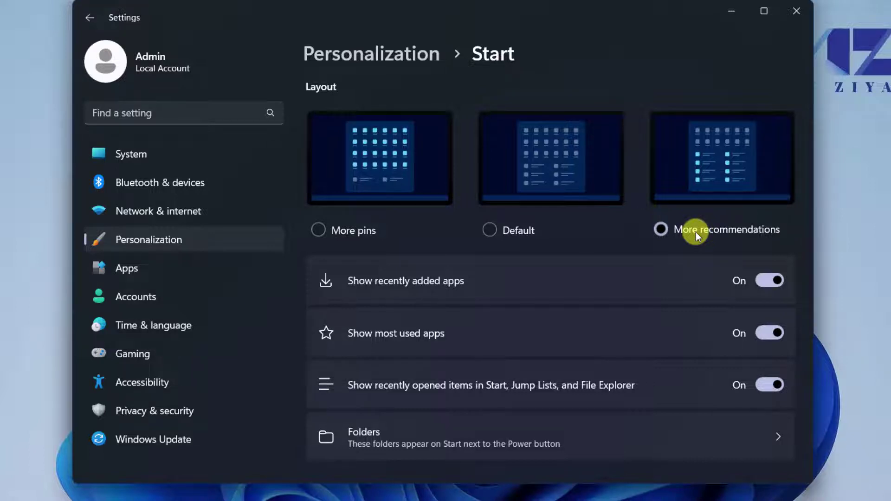
{"action": "scroll", "coordinate": [696, 232], "scroll_direction": "down", "scroll_amount": 3}
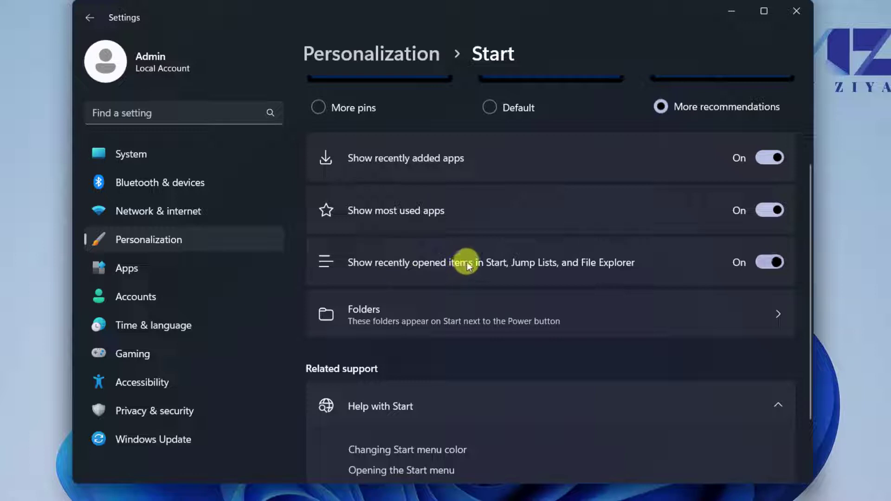
{"action": "scroll", "coordinate": [467, 262], "scroll_direction": "down", "scroll_amount": 1}
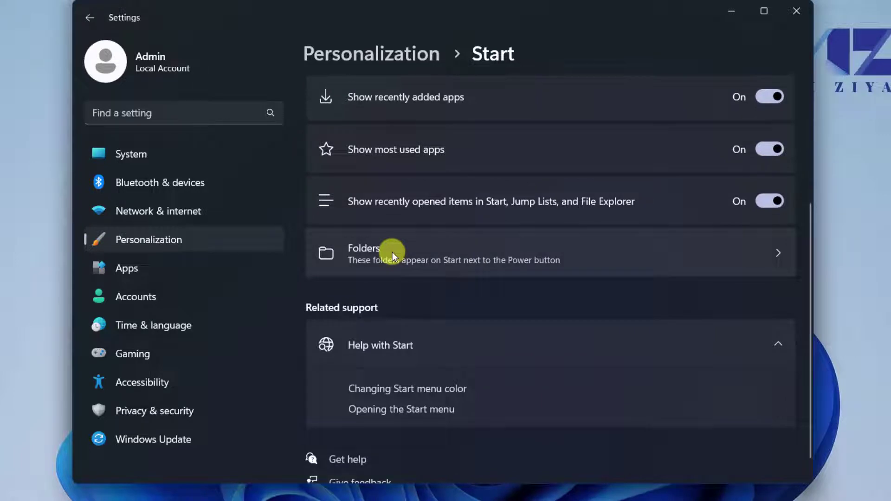
{"action": "key", "text": "super"}
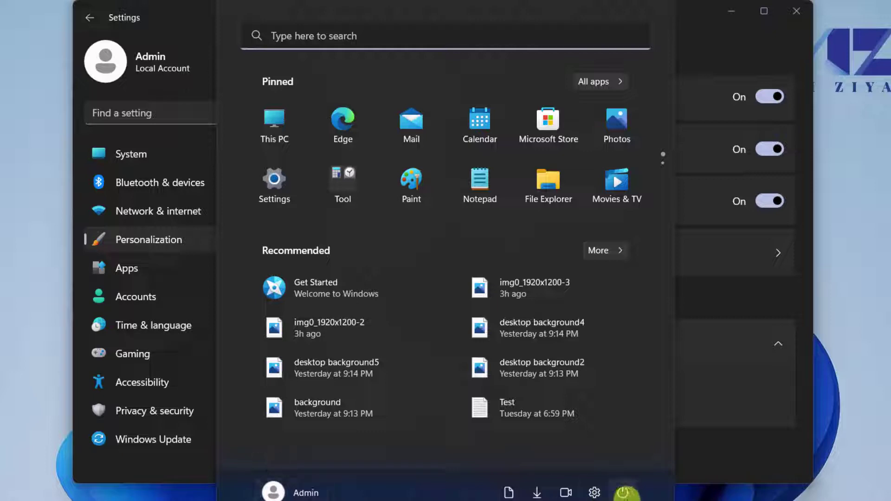
{"action": "left_click", "coordinate": [725, 291]}
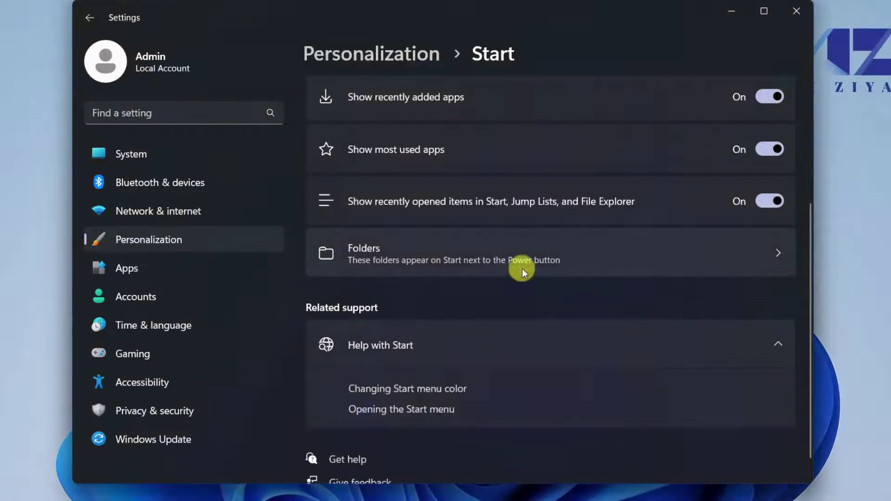
Turn on File Explorer in Start's Folders list and check it appears beside Power
{"action": "left_click", "coordinate": [394, 254]}
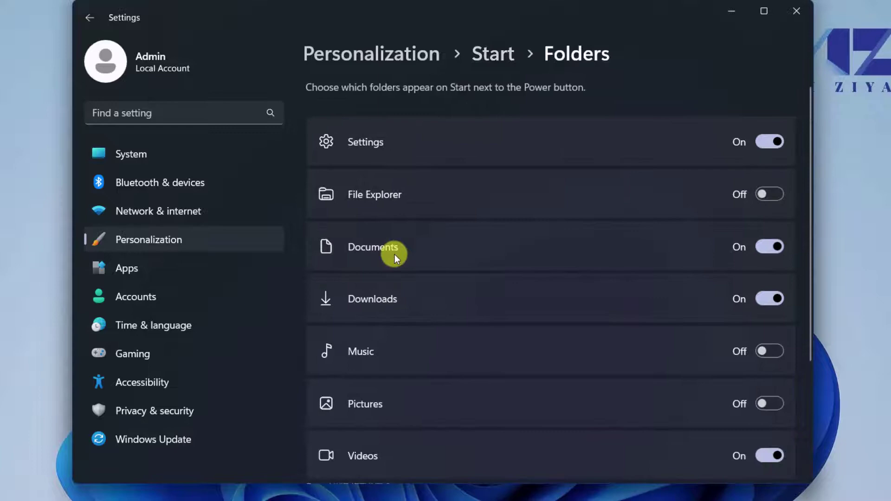
{"action": "scroll", "coordinate": [395, 254], "scroll_direction": "down", "scroll_amount": 2}
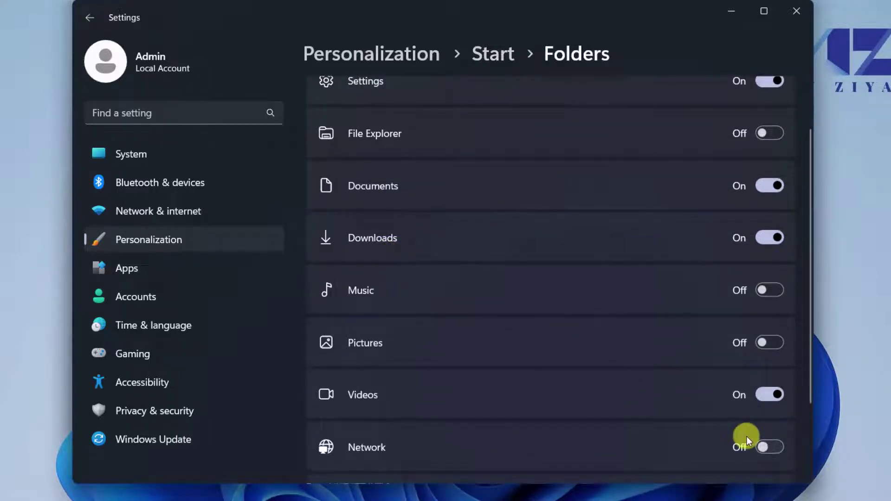
{"action": "scroll", "coordinate": [748, 437], "scroll_direction": "down", "scroll_amount": 2}
{"action": "scroll", "coordinate": [747, 437], "scroll_direction": "up", "scroll_amount": 3}
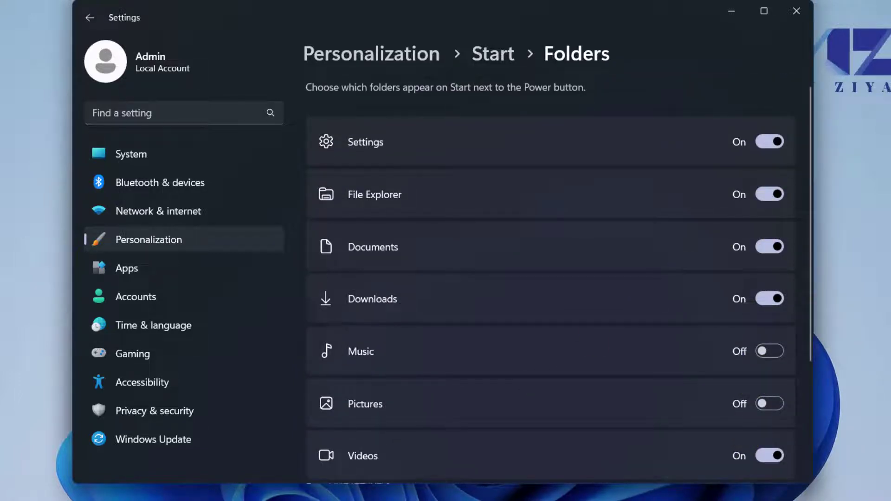
{"action": "key", "text": "super"}
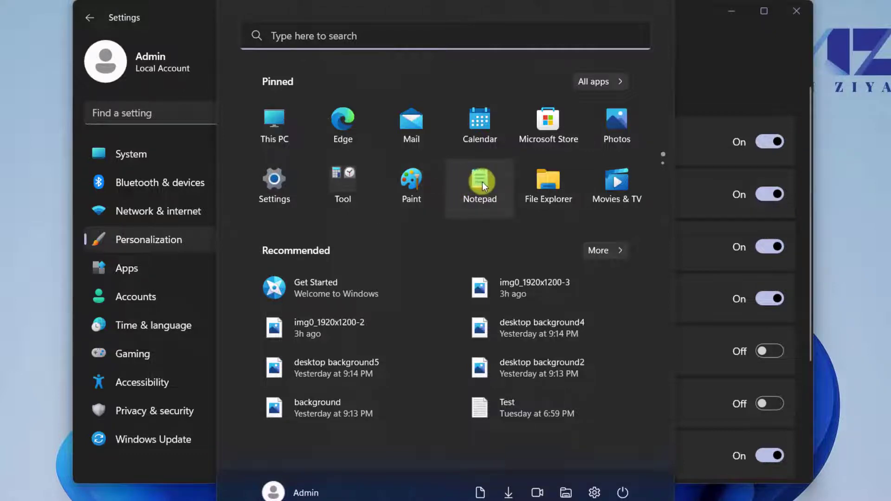
Group the Notepad and Paint pins into a Start folder named 'Tools'
{"action": "left_click_drag", "start_coordinate": [483, 184], "coordinate": [410, 181]}
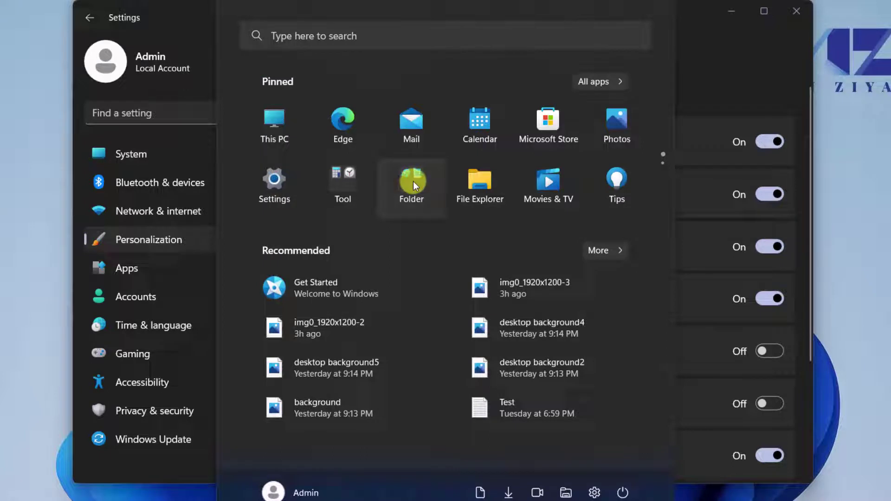
{"action": "left_click", "coordinate": [413, 181]}
{"action": "left_click", "coordinate": [438, 170]}
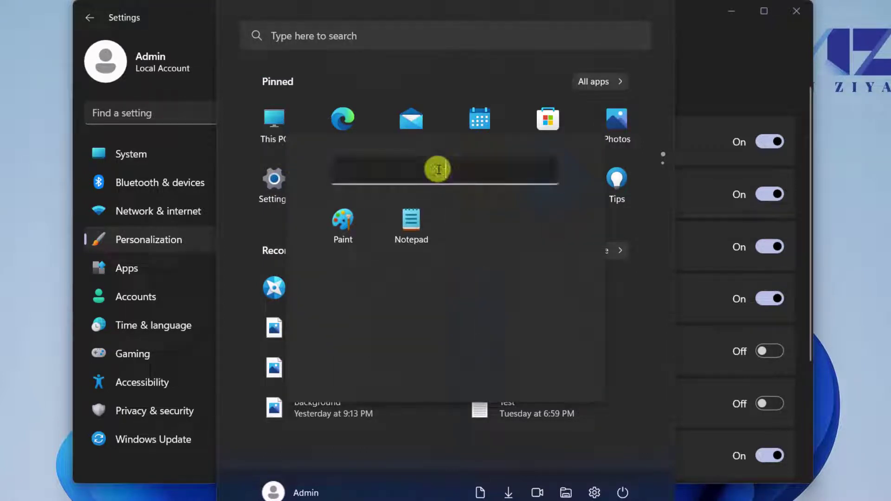
{"action": "type", "text": "Tools"}
{"action": "key", "text": "Return"}
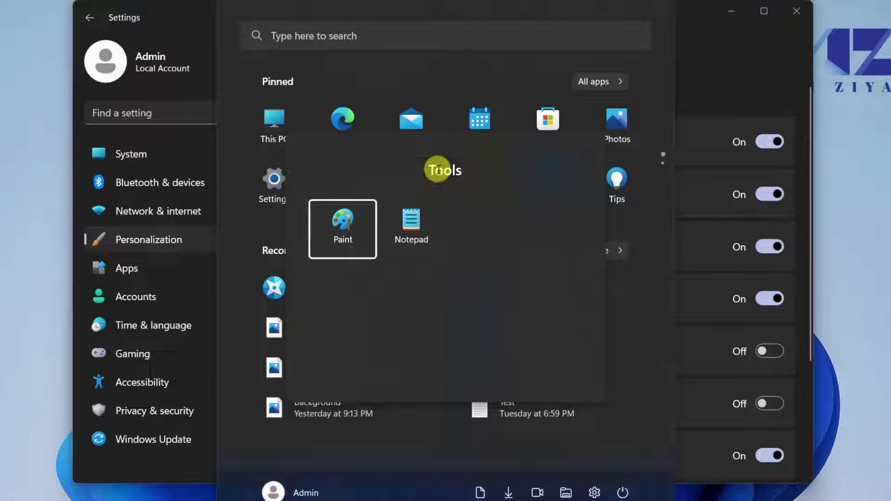
{"action": "left_click", "coordinate": [504, 76]}
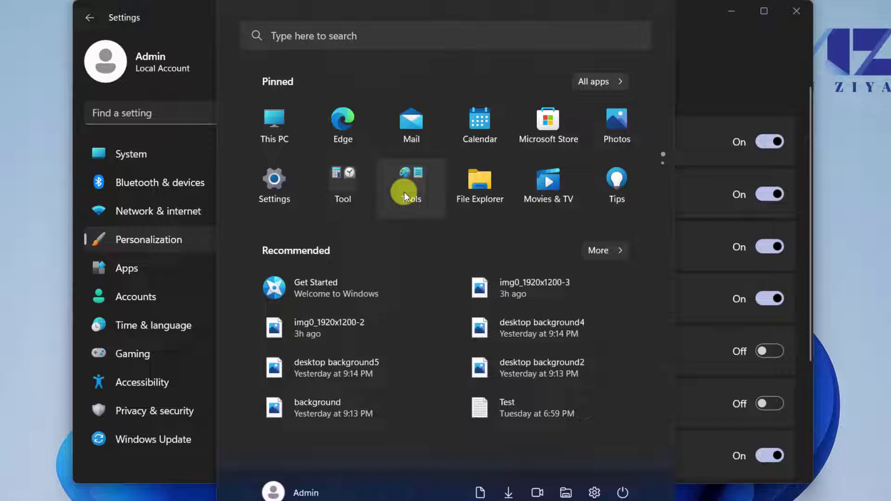
Unpin Movies & TV from Start and close the Start menu
{"action": "right_click", "coordinate": [547, 182]}
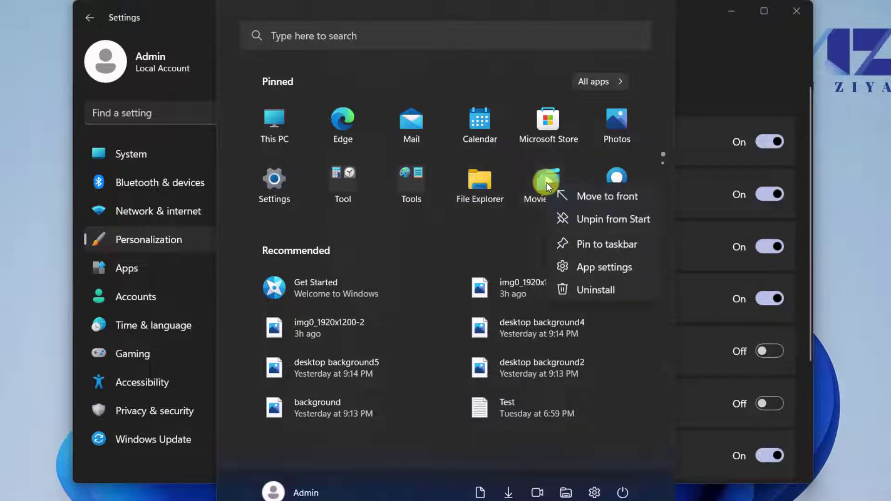
{"action": "left_click", "coordinate": [599, 219]}
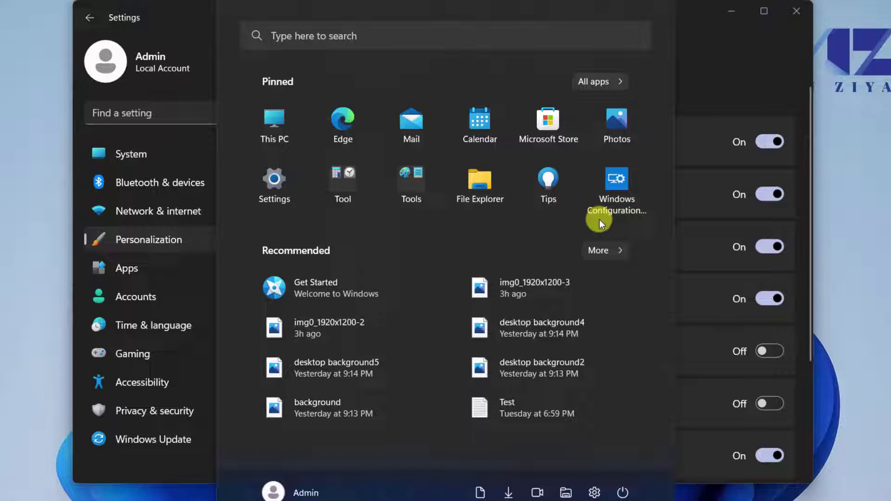
{"action": "key", "text": "Escape"}
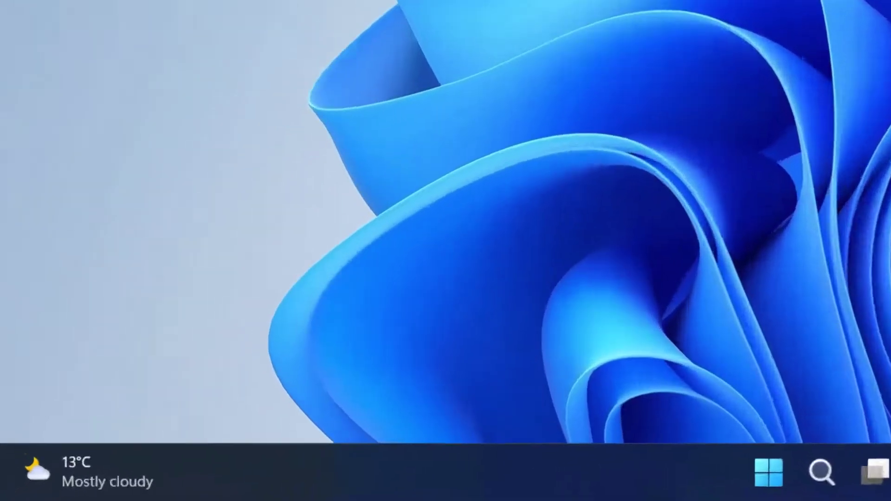
Launch gpedit.msc and list the computer's Start Menu and Taskbar policies in Standard view
{"action": "key", "text": "super+r"}
{"action": "type", "text": "g"}
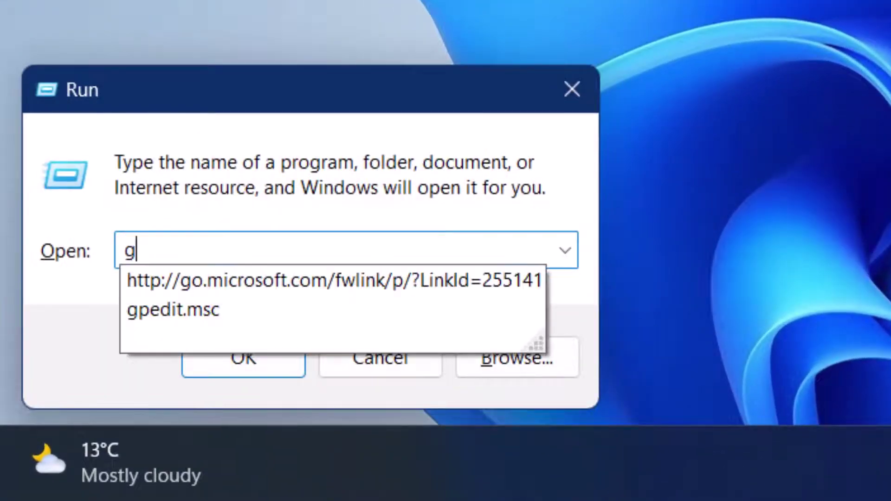
{"action": "type", "text": "pedit.msc"}
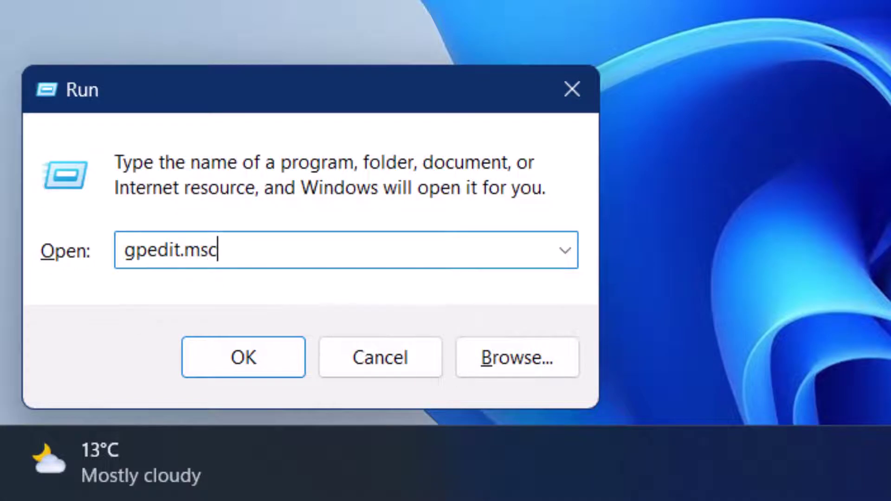
{"action": "key", "text": "Return"}
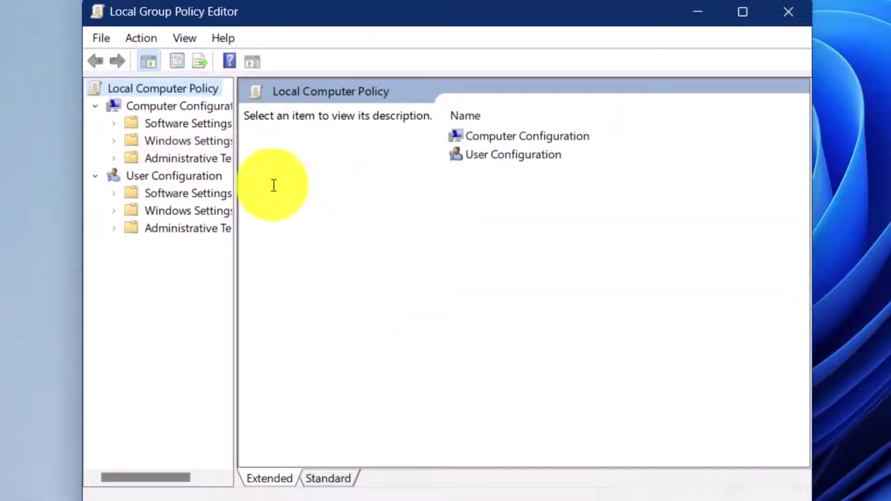
{"action": "left_click_drag", "start_coordinate": [234, 157], "coordinate": [319, 162]}
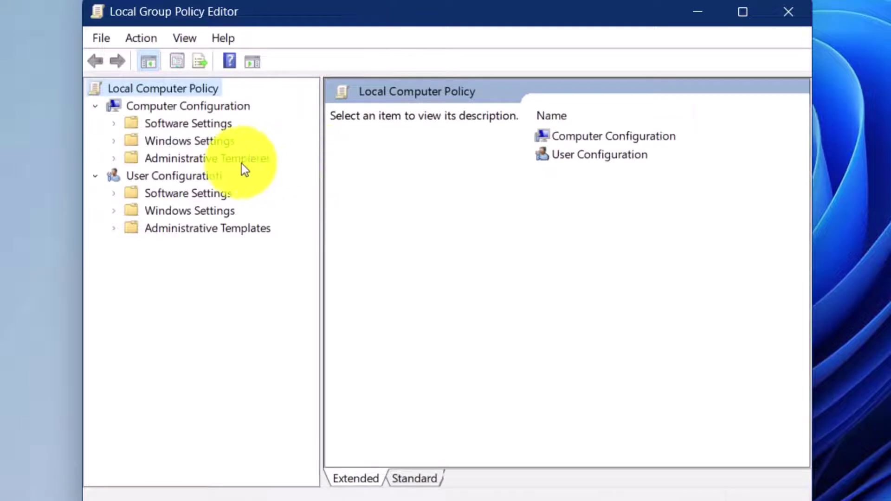
{"action": "double_click", "coordinate": [209, 160]}
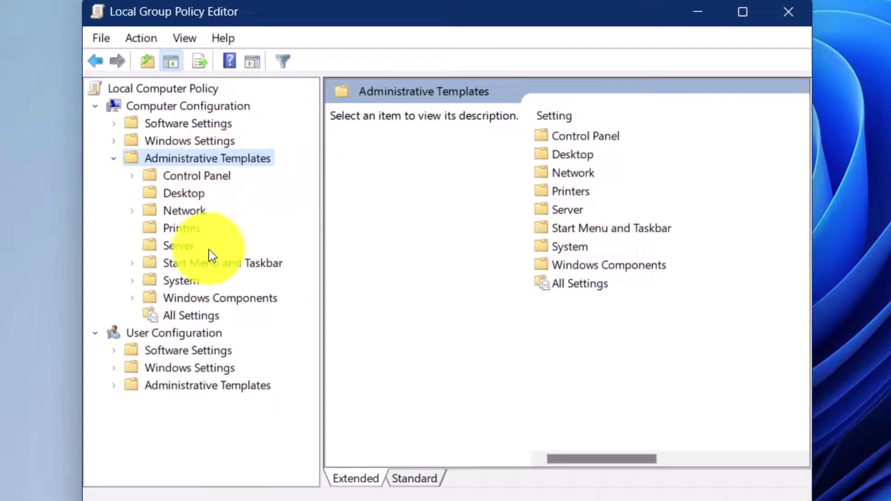
{"action": "left_click", "coordinate": [211, 267]}
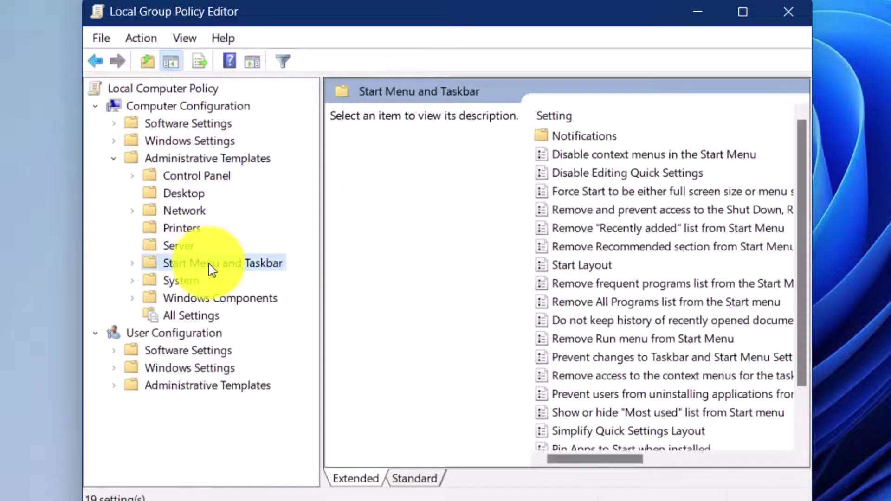
{"action": "left_click", "coordinate": [420, 482]}
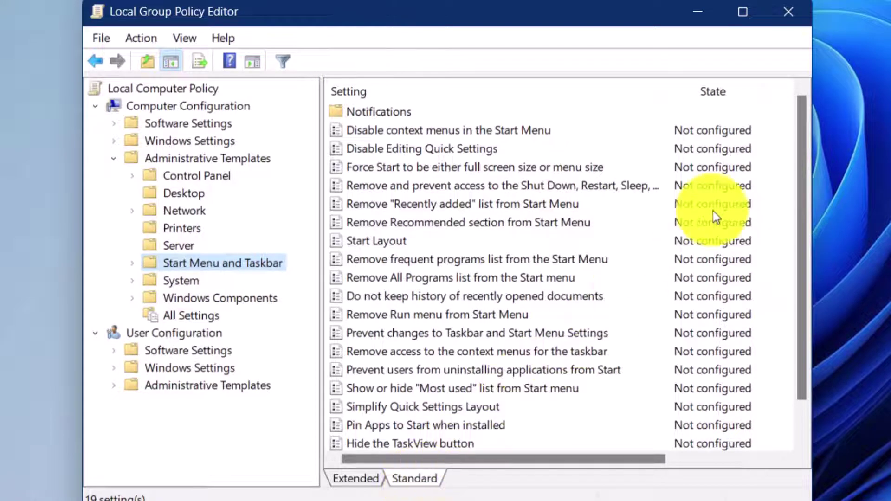
{"action": "mouse_move", "coordinate": [803, 135]}
{"action": "left_mouse_down"}
{"action": "mouse_move", "coordinate": [802, 193]}
{"action": "mouse_move", "coordinate": [810, 126]}
{"action": "left_mouse_up"}
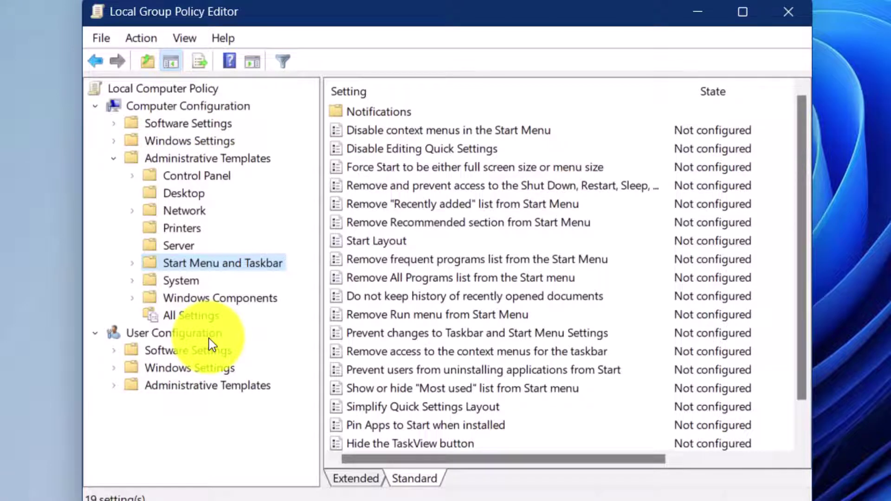
Browse the user's Start Menu and Taskbar policies, then return to the computer's
{"action": "double_click", "coordinate": [207, 386]}
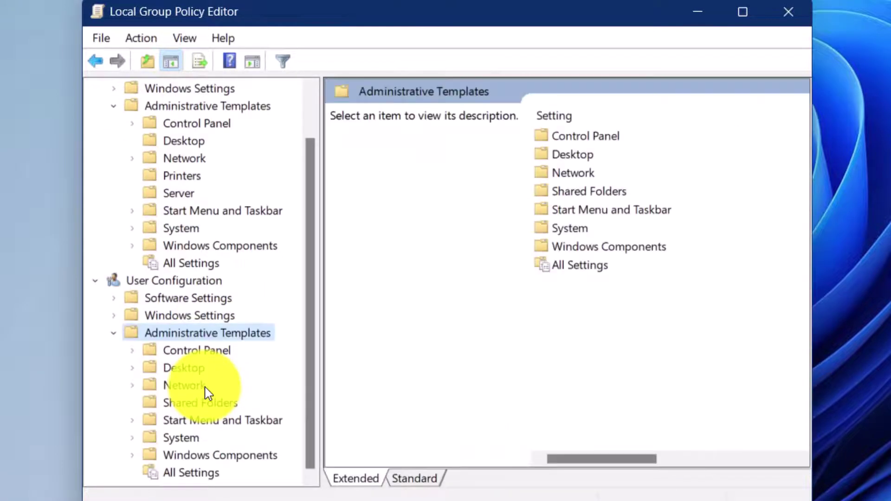
{"action": "left_click", "coordinate": [199, 421]}
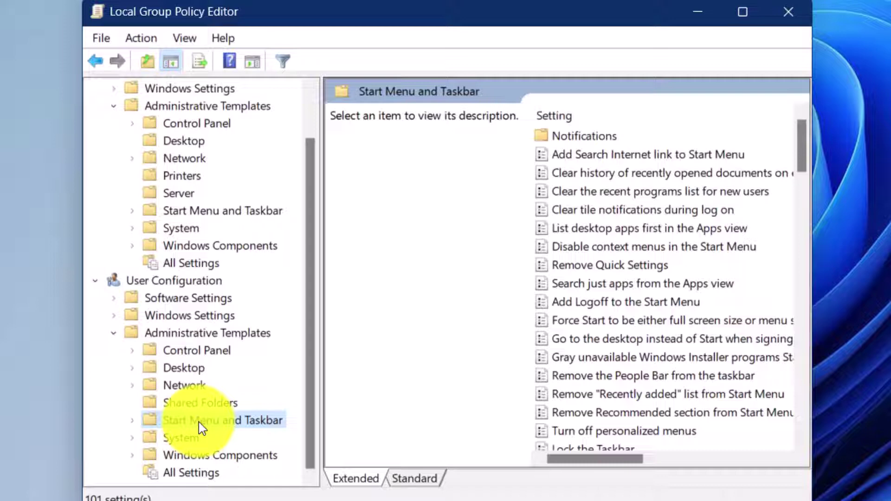
{"action": "left_click", "coordinate": [217, 213]}
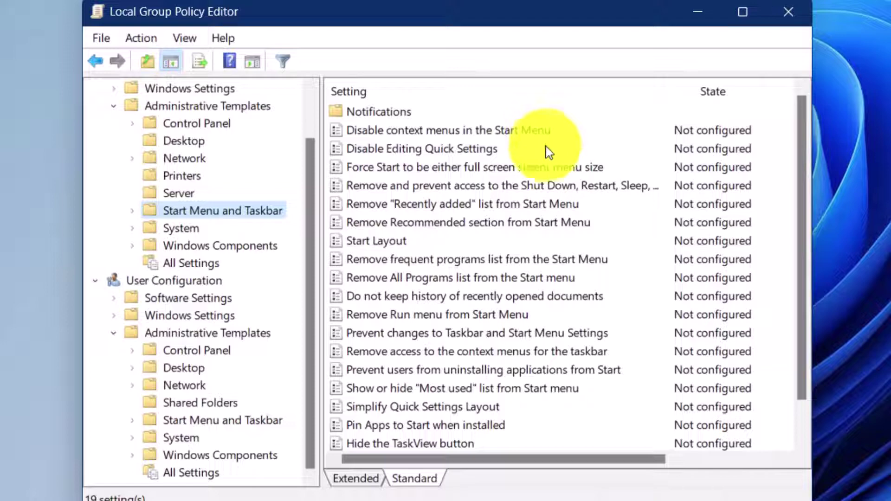
Open the 'Remove Run menu from Start Menu' policy and select its Supported on text
{"action": "left_click", "coordinate": [445, 316]}
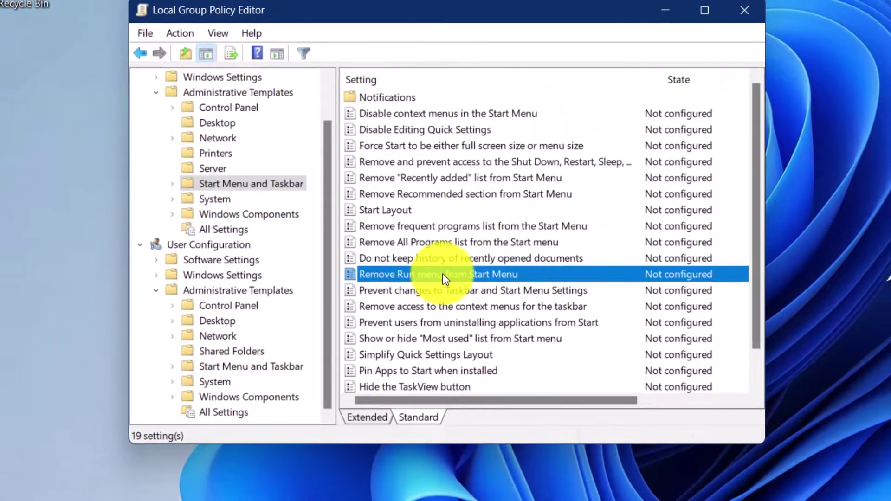
{"action": "double_click", "coordinate": [443, 275]}
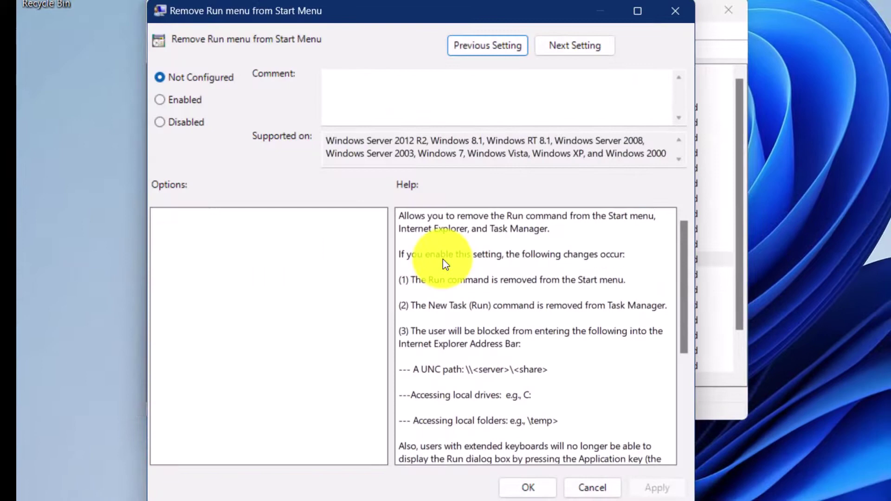
{"action": "mouse_move", "coordinate": [683, 243]}
{"action": "left_mouse_down"}
{"action": "mouse_move", "coordinate": [684, 358]}
{"action": "mouse_move", "coordinate": [697, 288]}
{"action": "mouse_move", "coordinate": [690, 232]}
{"action": "left_mouse_up"}
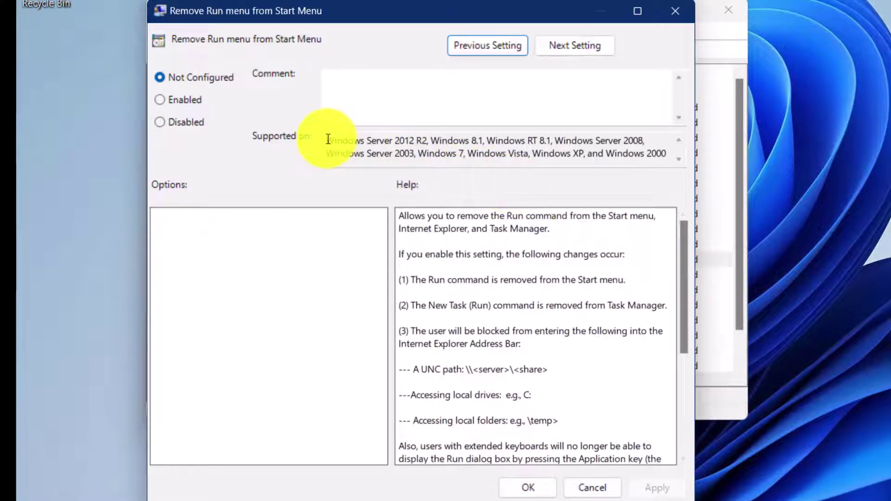
{"action": "left_click_drag", "start_coordinate": [328, 139], "coordinate": [673, 155]}
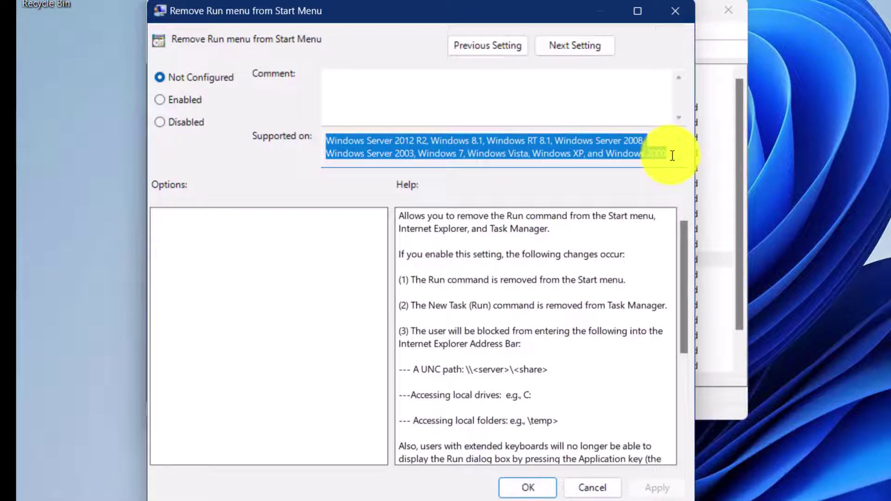
Close the policy dialog unchanged and unpin Mail and Calendar from Start
{"action": "left_click", "coordinate": [676, 12]}
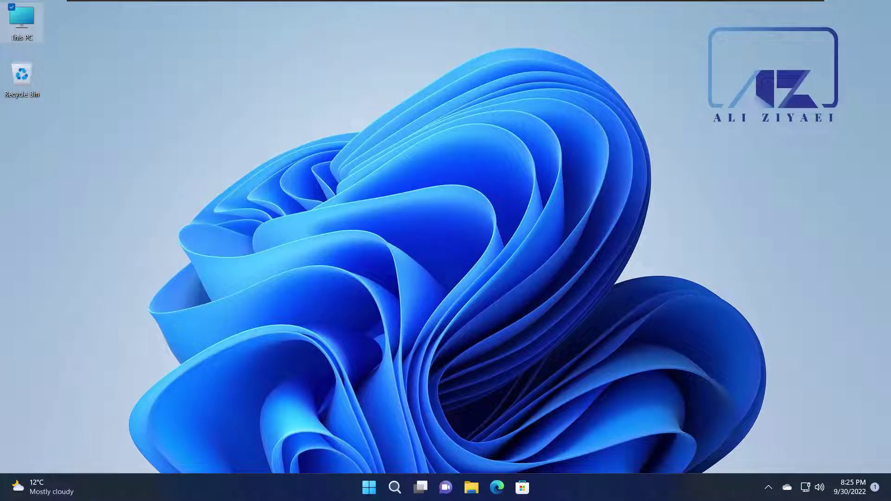
{"action": "left_click", "coordinate": [369, 487]}
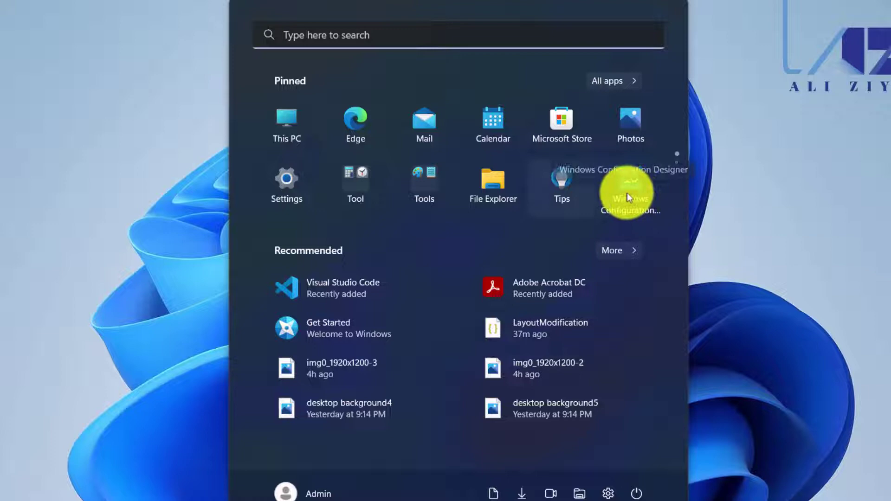
{"action": "right_click", "coordinate": [430, 134]}
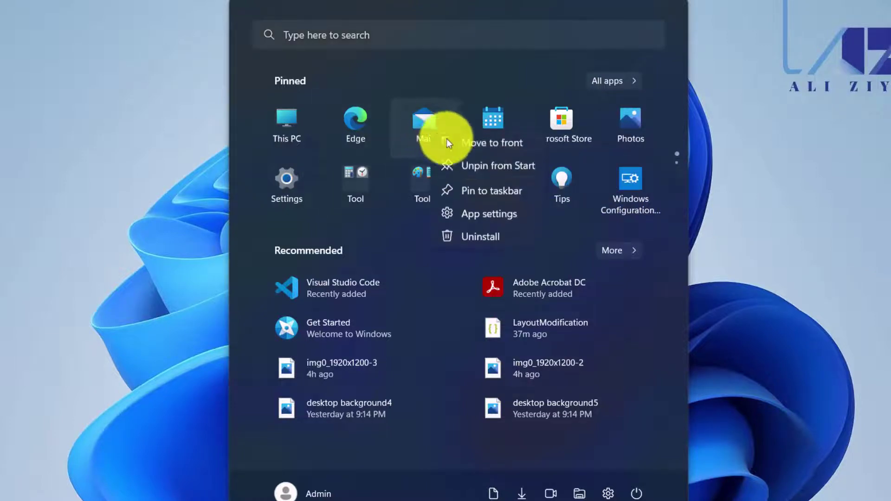
{"action": "left_click", "coordinate": [500, 170]}
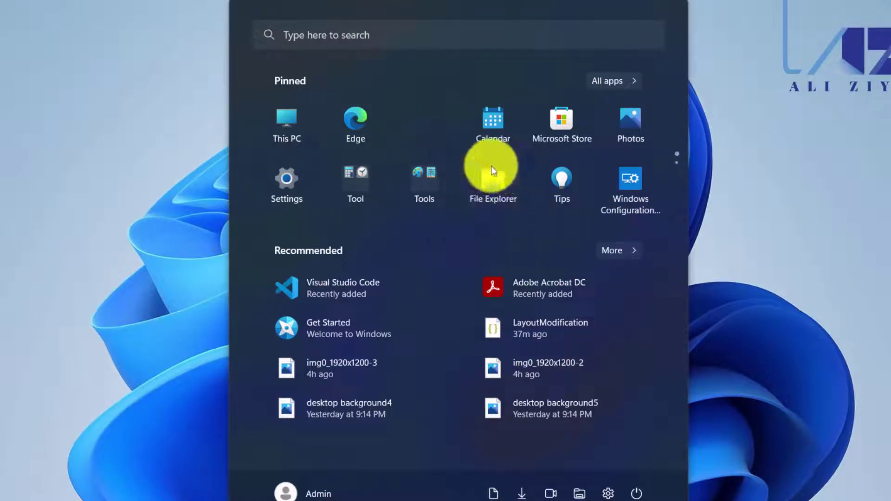
{"action": "right_click", "coordinate": [428, 135]}
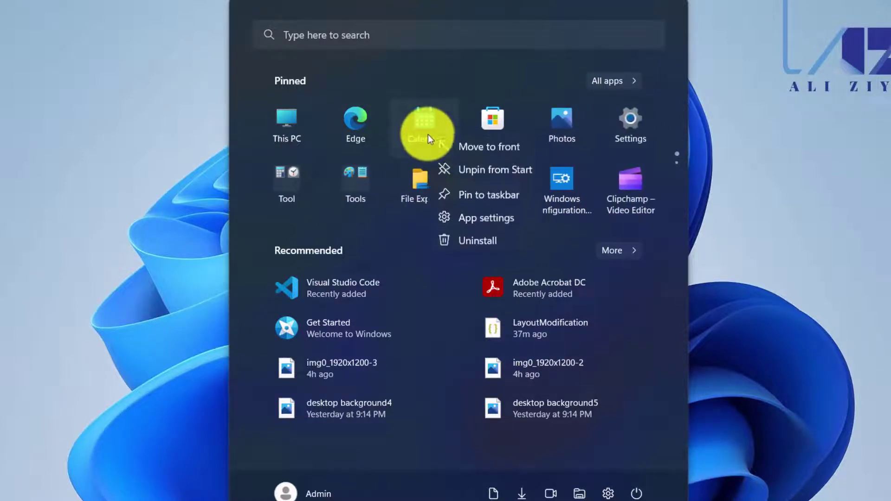
{"action": "left_click", "coordinate": [484, 172]}
Choose the More pins layout under Personalization > Start, then close Settings
{"action": "left_click", "coordinate": [570, 138]}
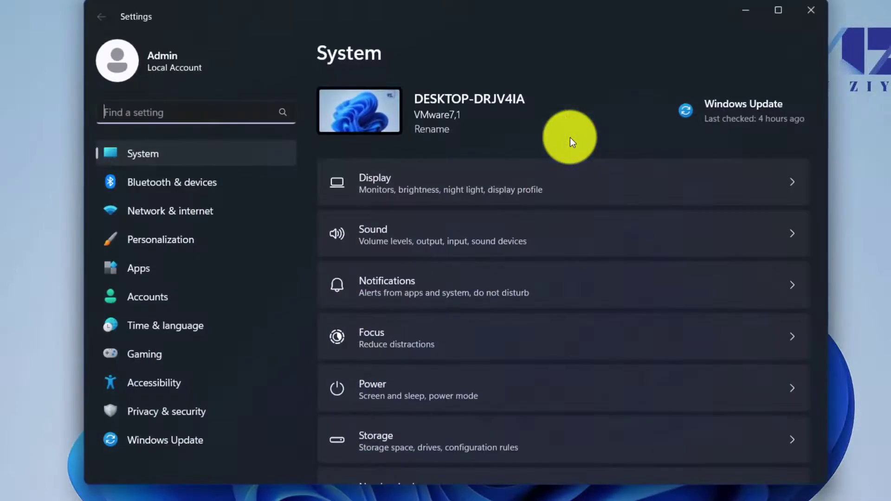
{"action": "left_click", "coordinate": [170, 240]}
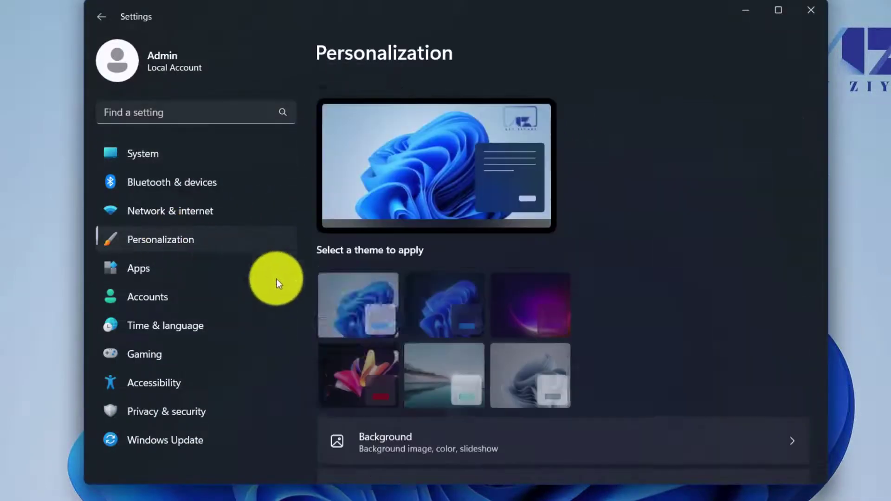
{"action": "scroll", "coordinate": [444, 341], "scroll_direction": "down", "scroll_amount": 5}
{"action": "left_click", "coordinate": [409, 330]}
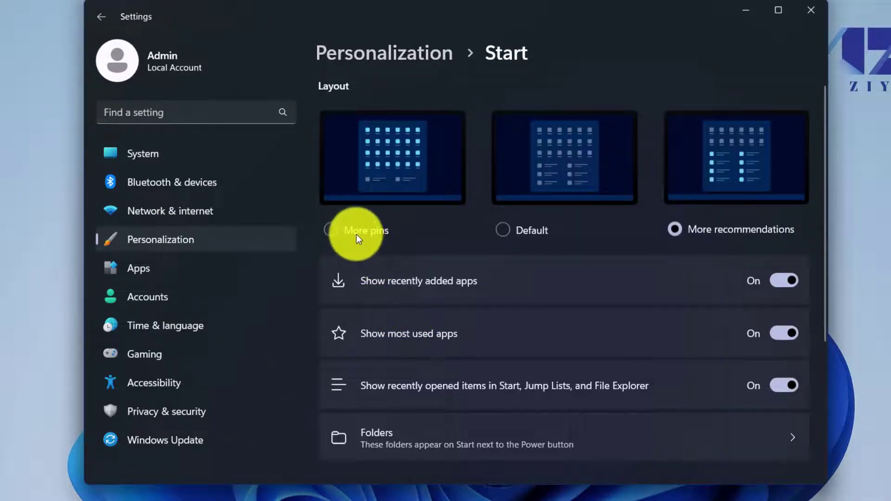
{"action": "left_click", "coordinate": [358, 237]}
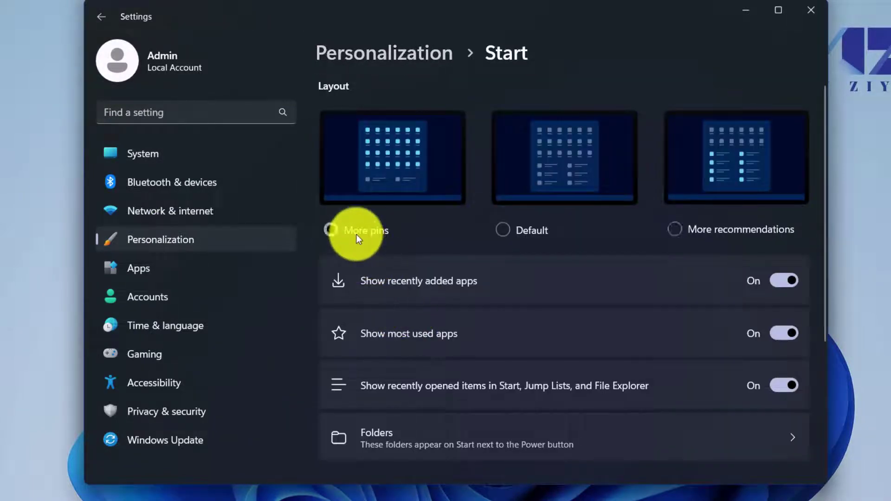
{"action": "left_click", "coordinate": [811, 13]}
Reorder the Start pins by dragging the To Do and Windows Sandbox tiles
{"action": "key", "text": "super"}
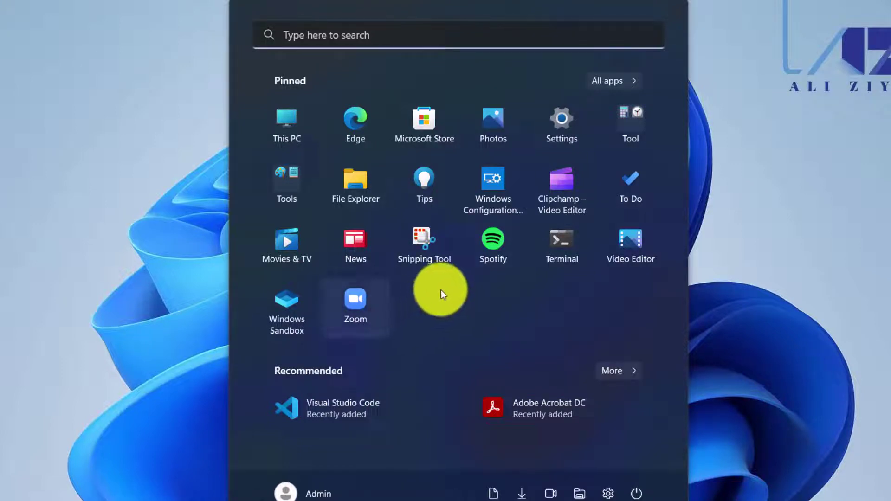
{"action": "left_click_drag", "start_coordinate": [636, 190], "coordinate": [358, 310]}
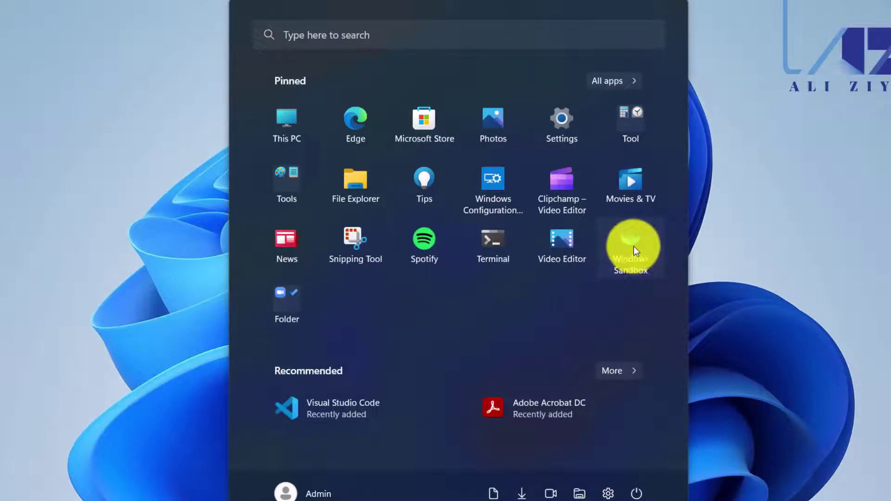
{"action": "left_click_drag", "start_coordinate": [634, 246], "coordinate": [632, 231]}
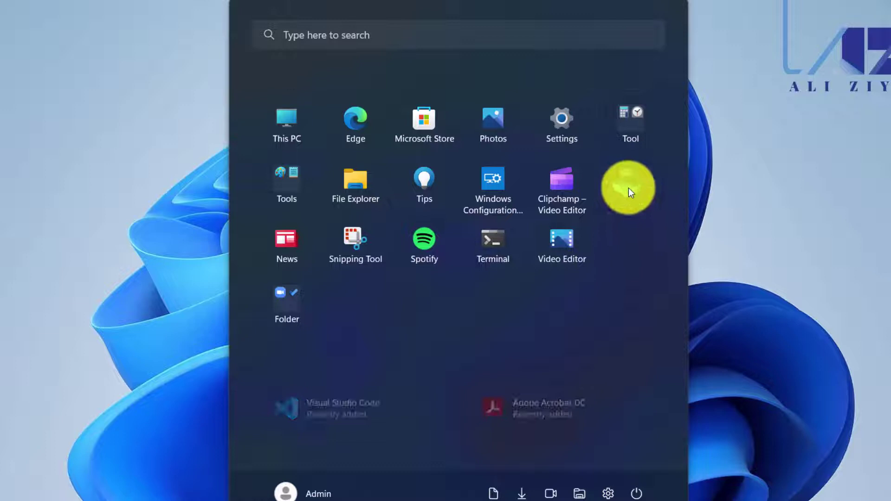
{"action": "left_click_drag", "start_coordinate": [629, 188], "coordinate": [635, 133]}
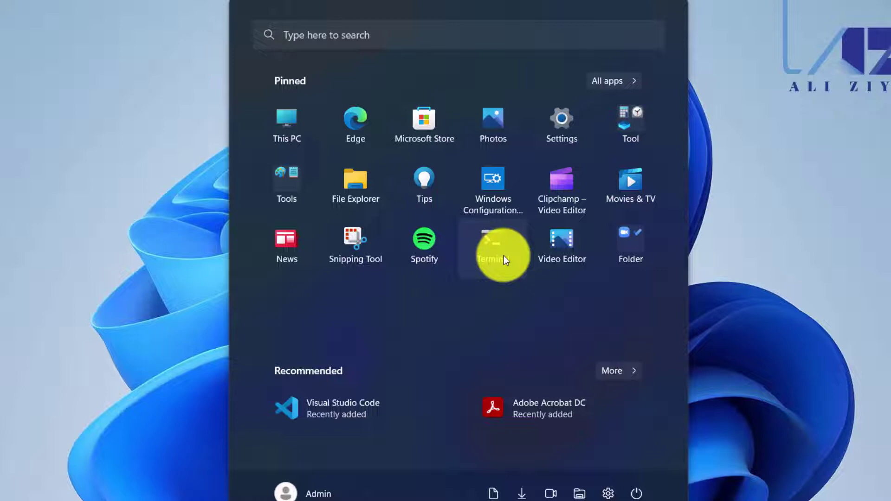
Launch Windows PowerShell as administrator from a 'power' Start search
{"action": "left_click", "coordinate": [503, 258]}
{"action": "key", "text": "super"}
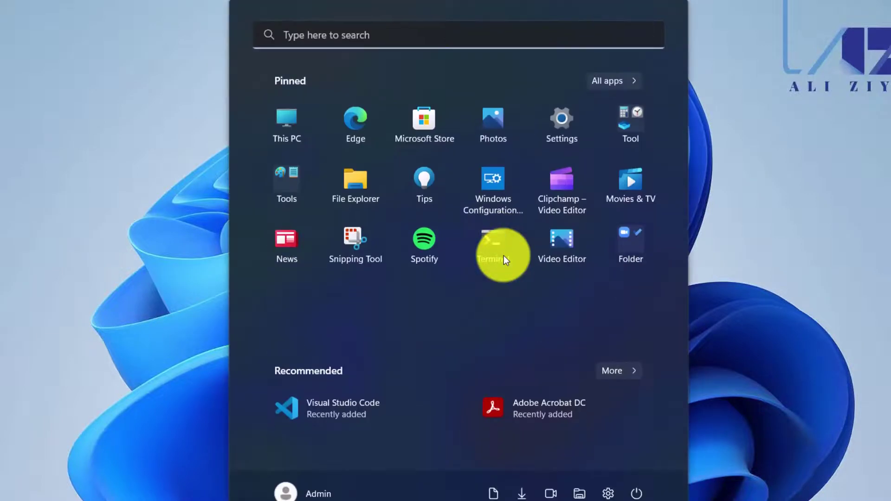
{"action": "type", "text": "power"}
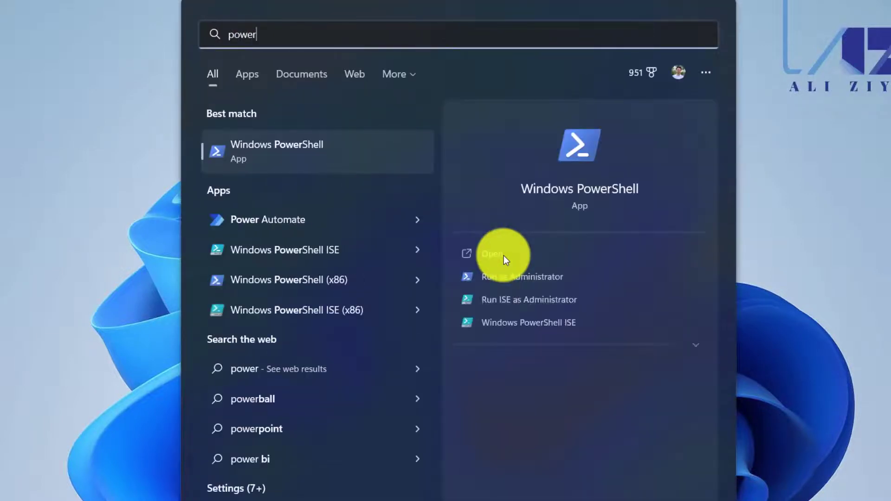
{"action": "left_click", "coordinate": [533, 278]}
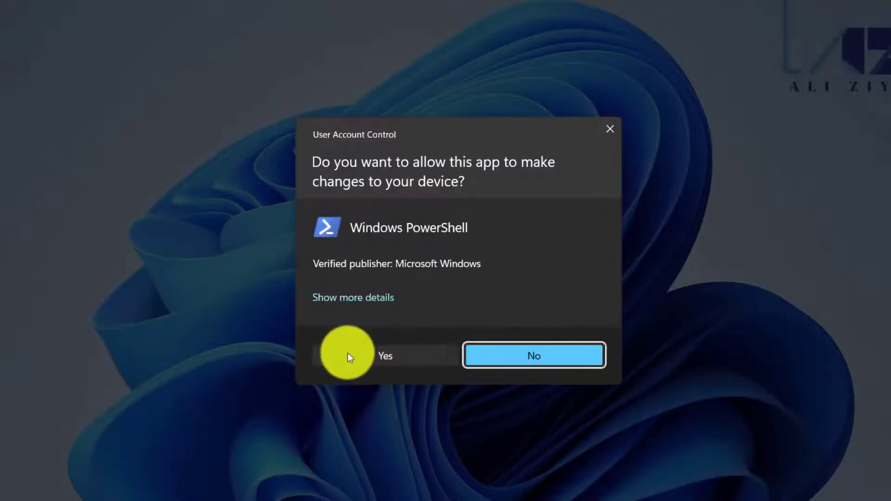
{"action": "left_click", "coordinate": [348, 356]}
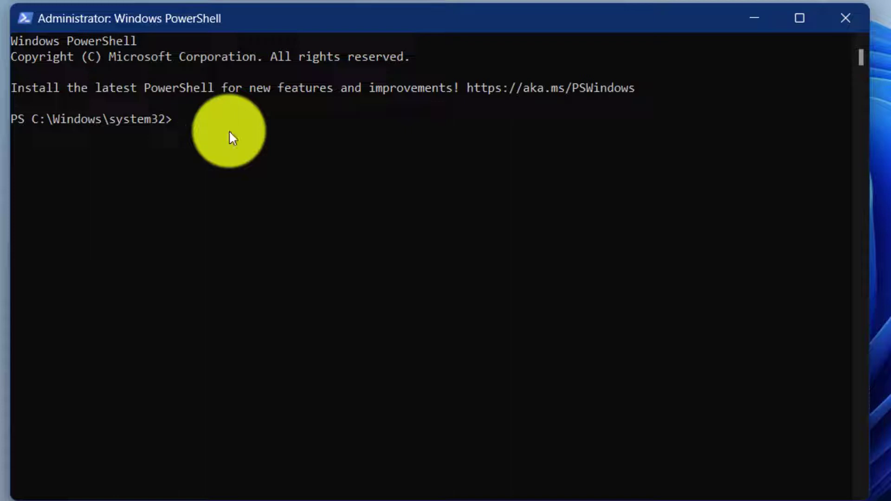
Run Export-StartLayout -Path "C:\Layouts\LayoutModification.json" to export the Start layout
{"action": "type", "text": "Export-StartLayout -Path \"C:\\Layouts\\LayoutModification.json\""}
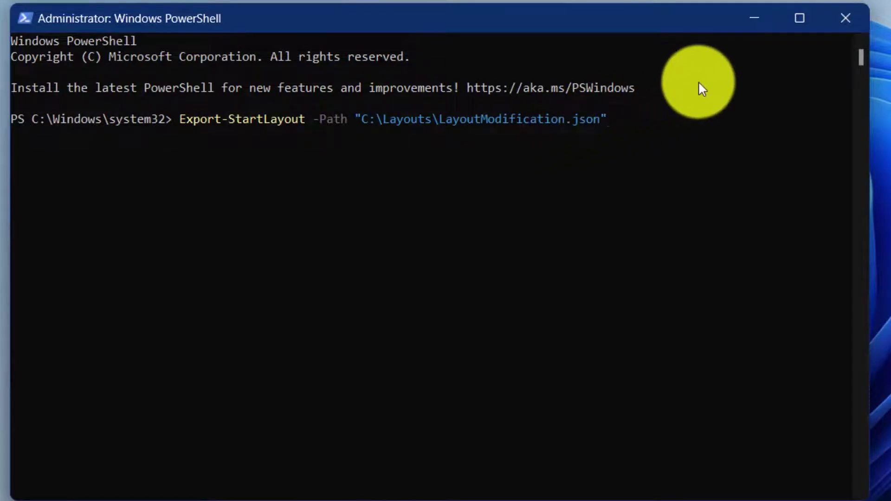
{"action": "key", "text": "Return"}
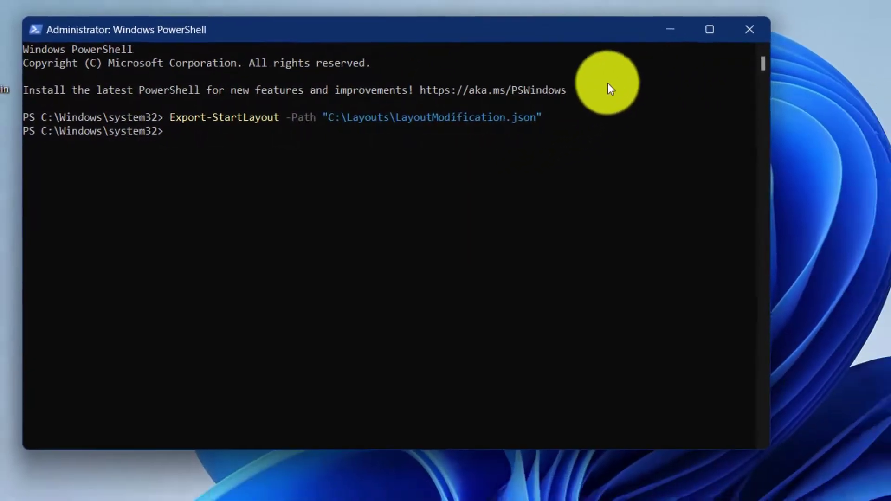
{"action": "left_click", "coordinate": [34, 27]}
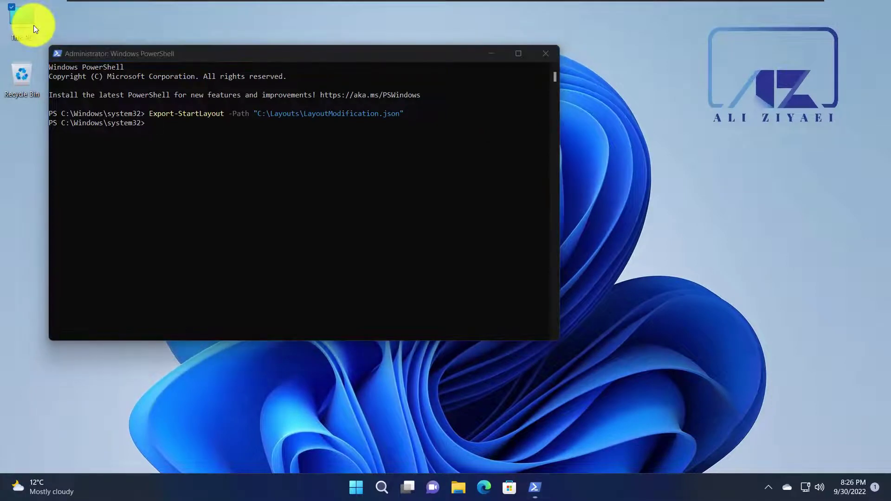
Close PowerShell and open C:\Layouts\LayoutModification.json from This PC in File Explorer
{"action": "double_click", "coordinate": [34, 27]}
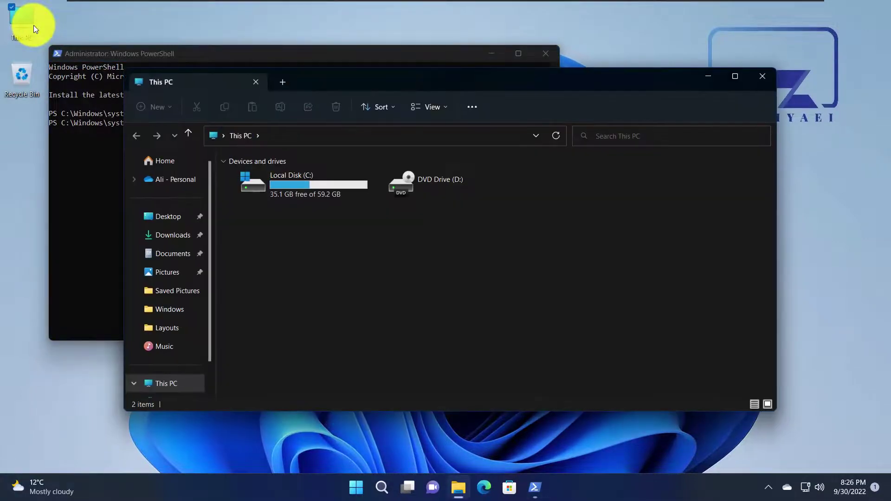
{"action": "left_click", "coordinate": [548, 54]}
{"action": "double_click", "coordinate": [281, 184]}
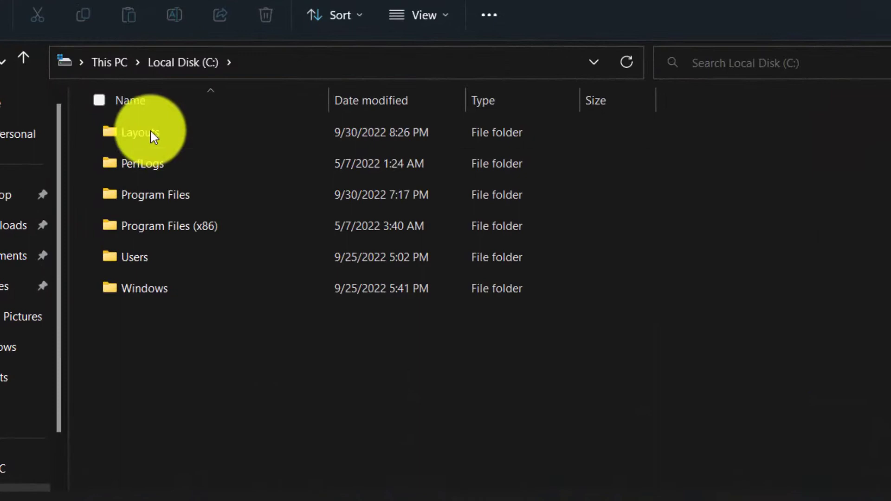
{"action": "double_click", "coordinate": [139, 133]}
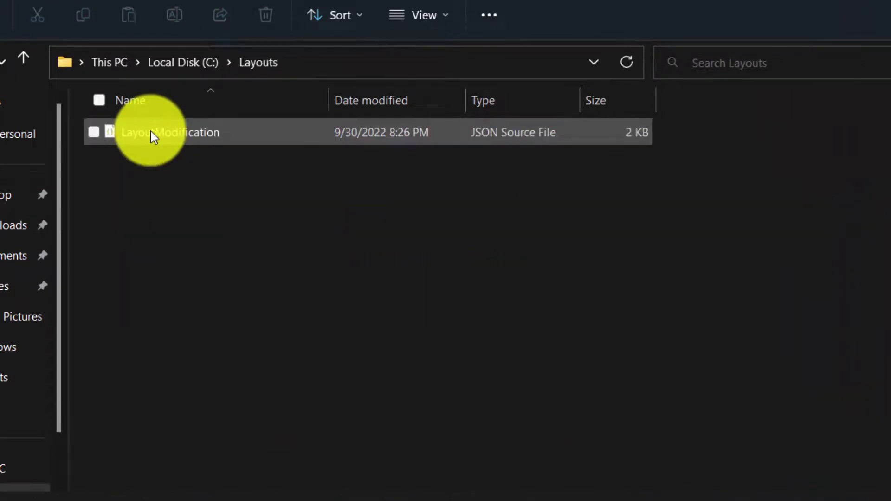
{"action": "double_click", "coordinate": [154, 133]}
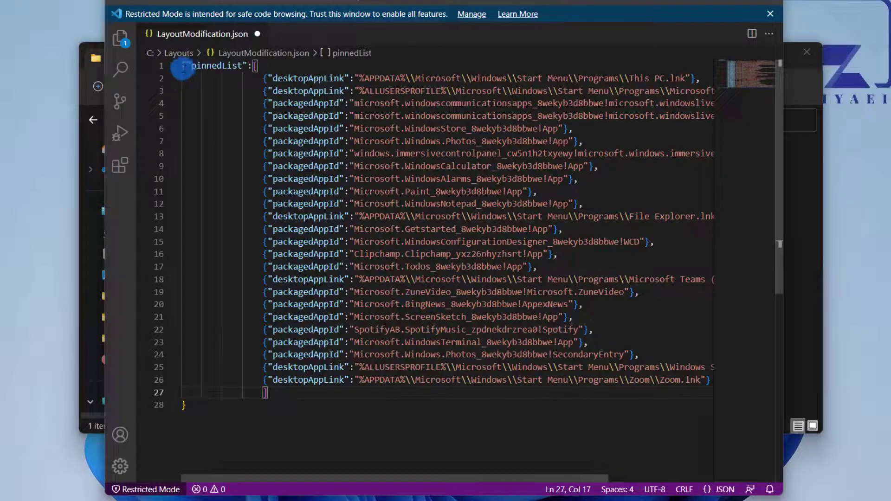
Select all the pinnedList JSON in LayoutModification.json and copy it to the clipboard
{"action": "left_click_drag", "start_coordinate": [183, 69], "coordinate": [199, 404]}
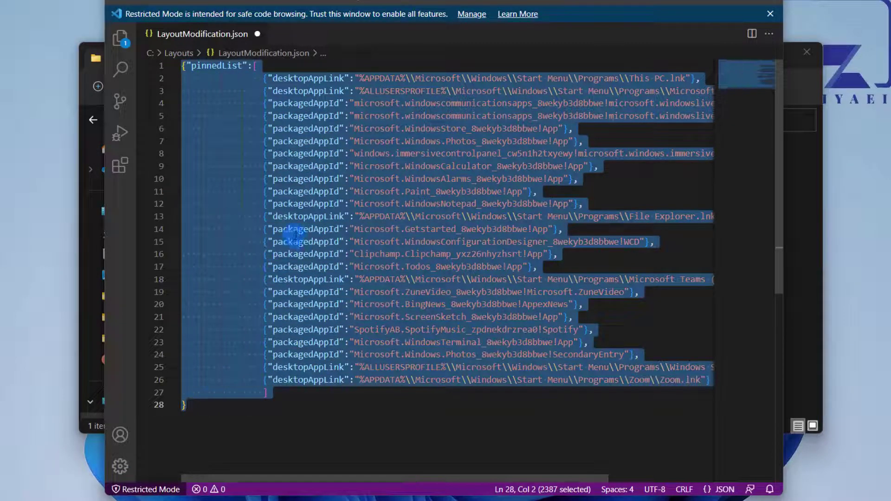
{"action": "right_click", "coordinate": [297, 242]}
{"action": "left_click", "coordinate": [320, 343]}
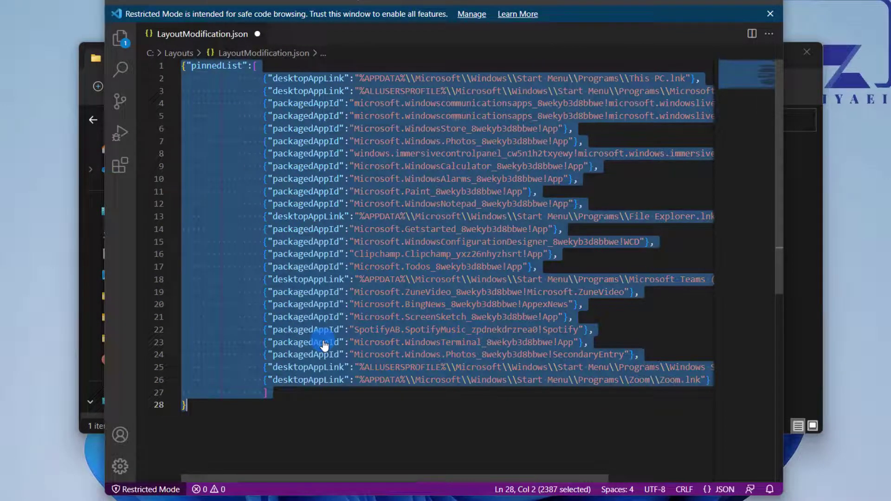
{"action": "key", "text": "super"}
Paste the copied Start layout JSON into a new Notepad document
{"action": "type", "text": "no"}
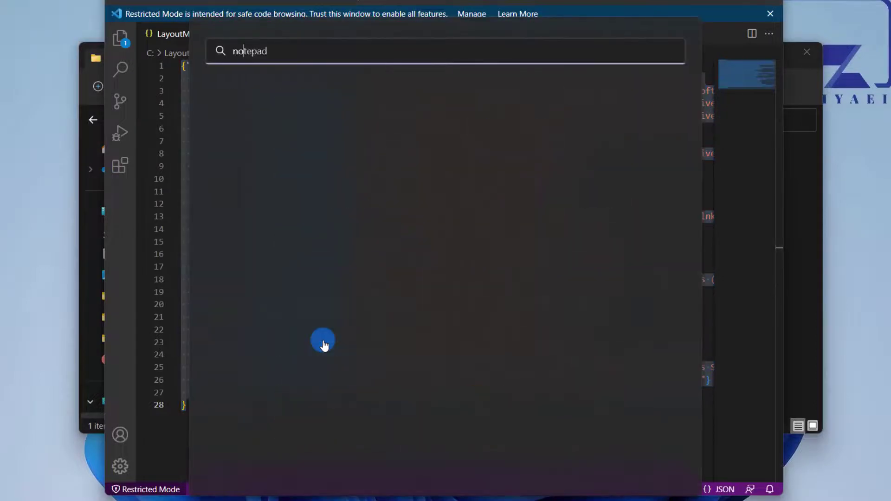
{"action": "left_click", "coordinate": [250, 149]}
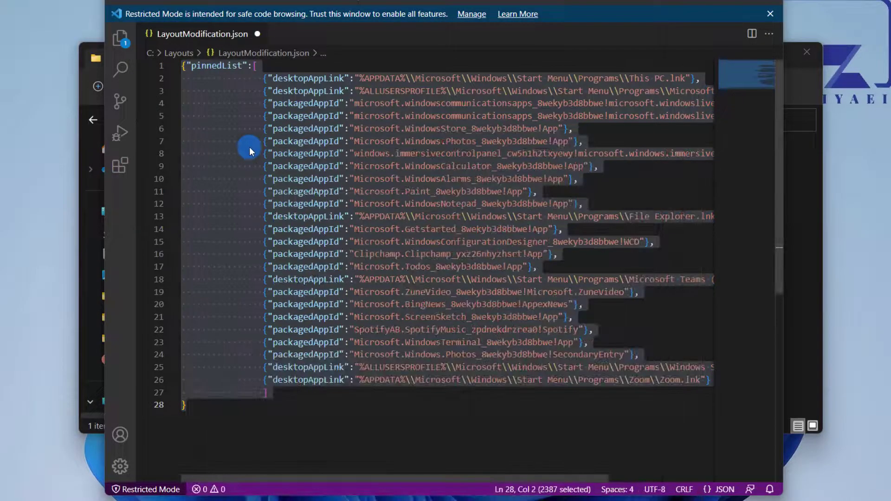
{"action": "key", "text": "ctrl+v"}
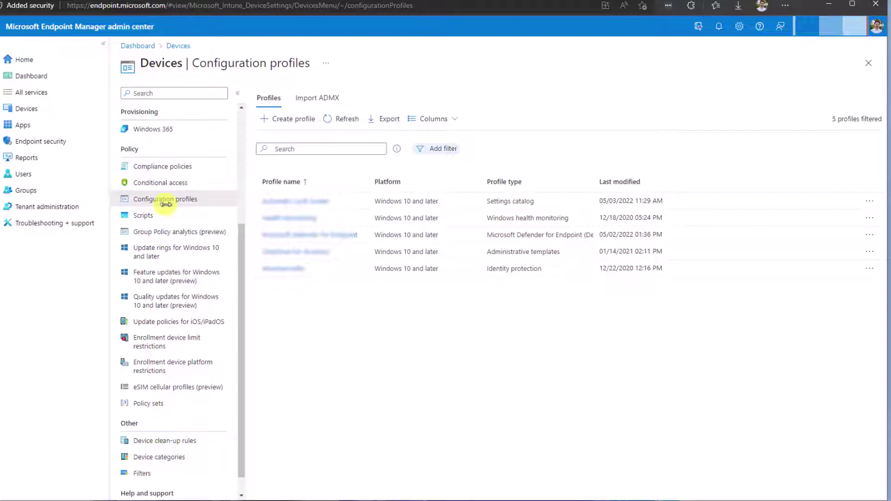
Create a profile with platform Windows 10 and later, type Templates, template Custom
{"action": "left_click", "coordinate": [282, 121]}
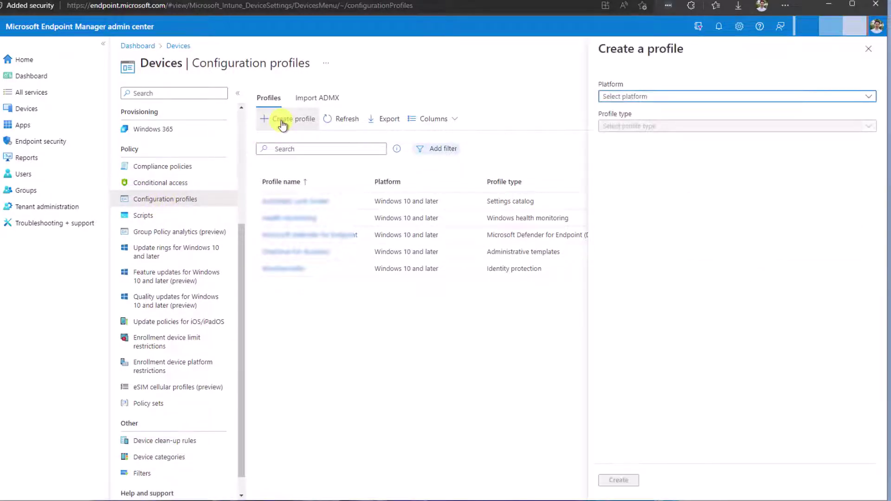
{"action": "left_click", "coordinate": [640, 101]}
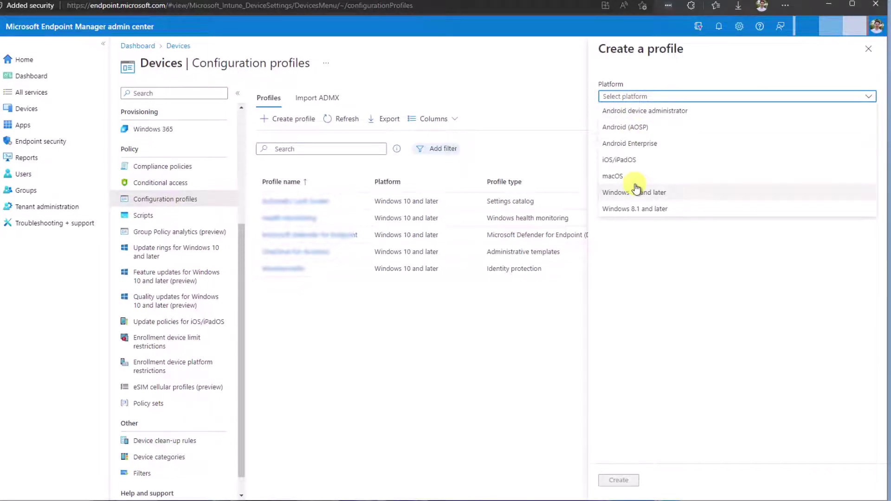
{"action": "left_click", "coordinate": [658, 193]}
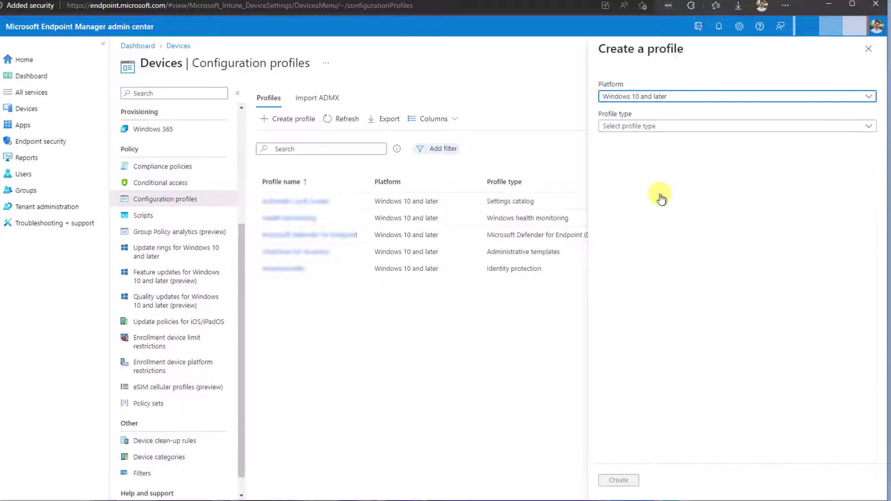
{"action": "left_click", "coordinate": [667, 130]}
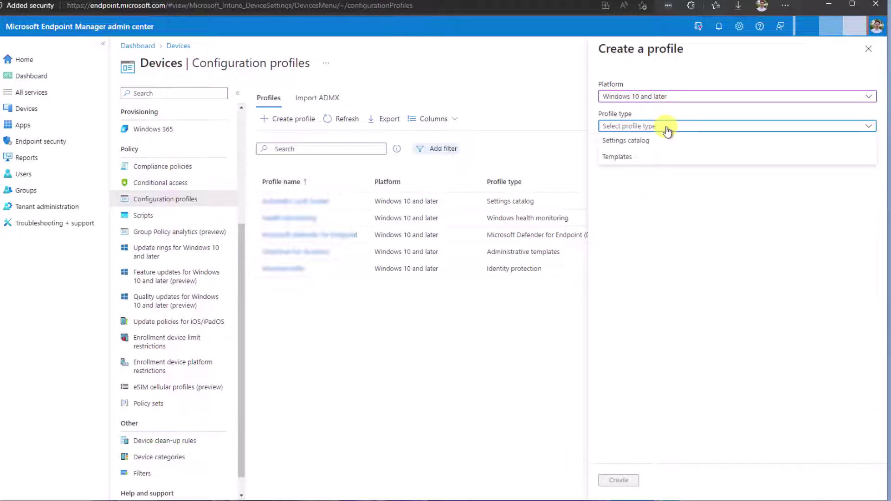
{"action": "left_click", "coordinate": [621, 157]}
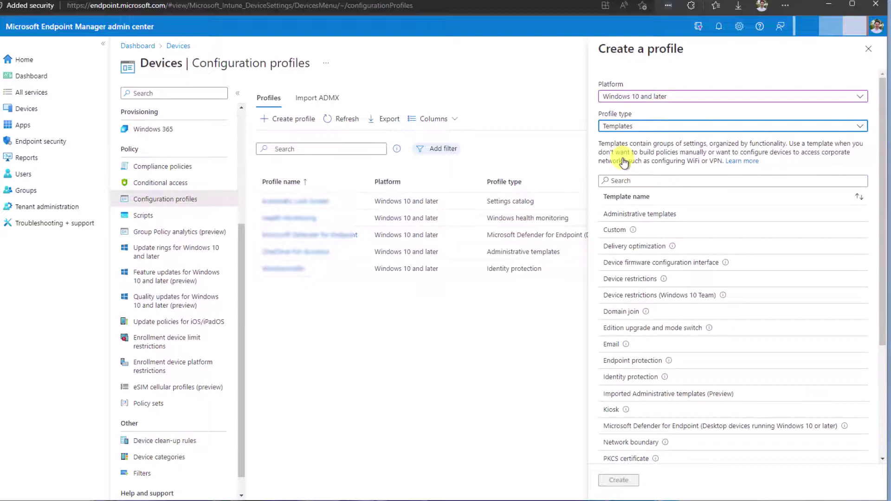
{"action": "scroll", "coordinate": [620, 160], "scroll_direction": "down", "scroll_amount": 1}
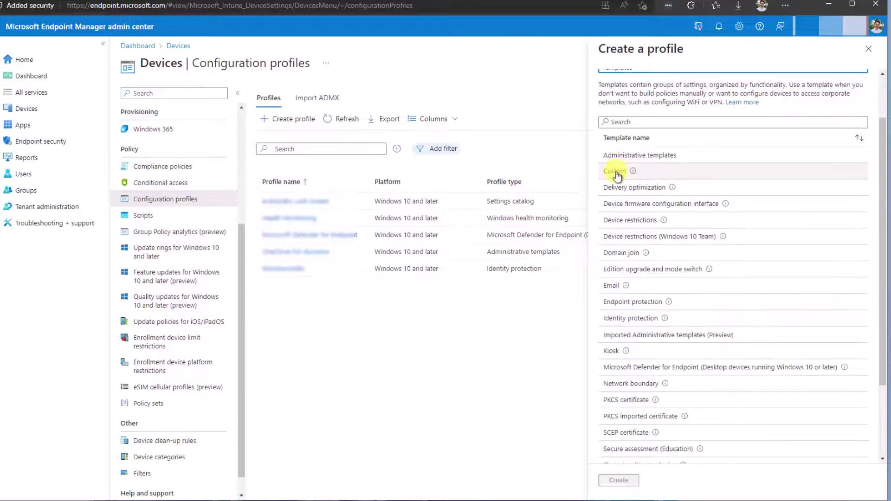
{"action": "left_click", "coordinate": [617, 174]}
{"action": "left_click", "coordinate": [628, 483]}
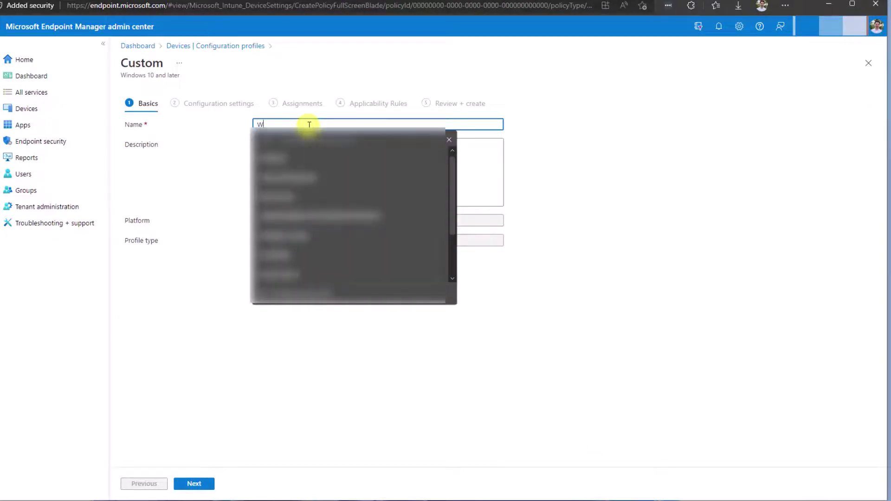
Name the profile 'Win11 Start Customization' and advance to Configuration settings
{"action": "type", "text": "in11"}
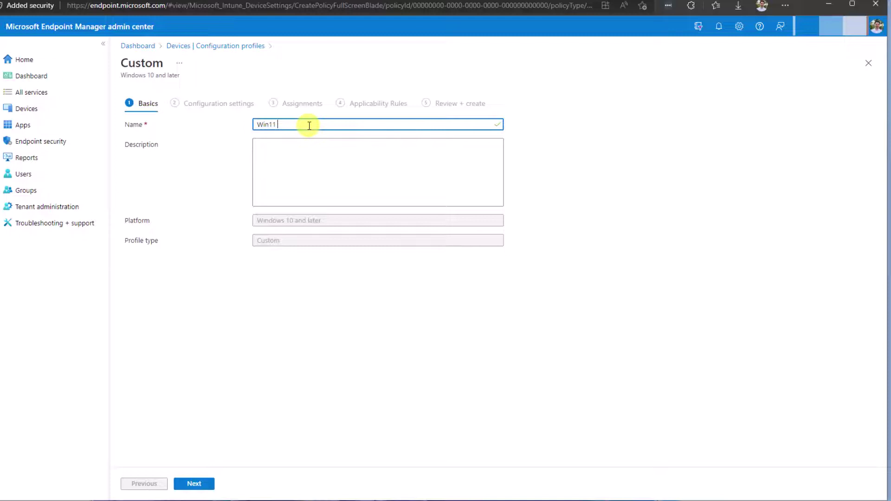
{"action": "type", "text": " Start Customization"}
{"action": "left_click", "coordinate": [298, 164]}
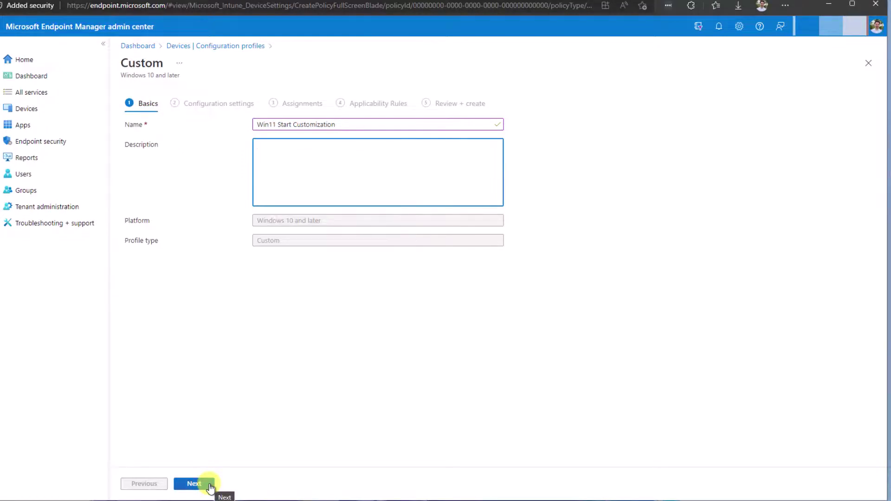
{"action": "left_click", "coordinate": [210, 486]}
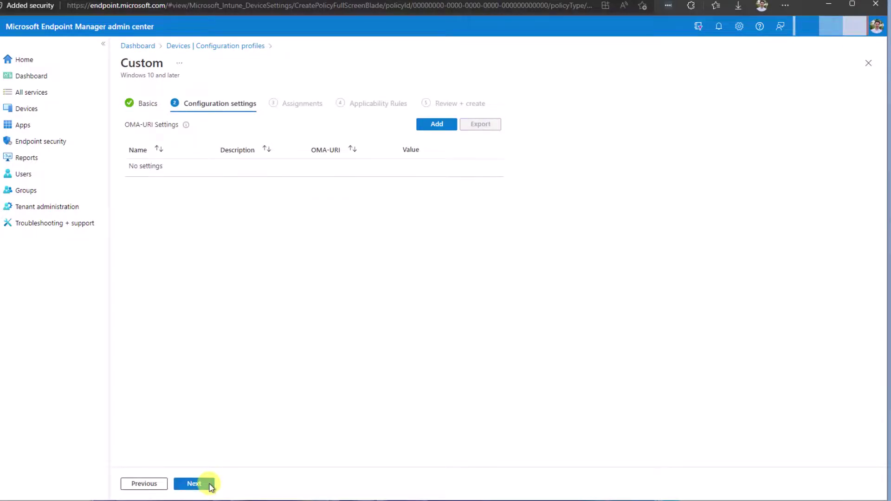
Add OMA-URI row 'Win11: Custom Start Layout' at ./Vendor/MSFT/Policy/Config/Start/ConfigureStartPins, data type String
{"action": "left_click", "coordinate": [439, 131]}
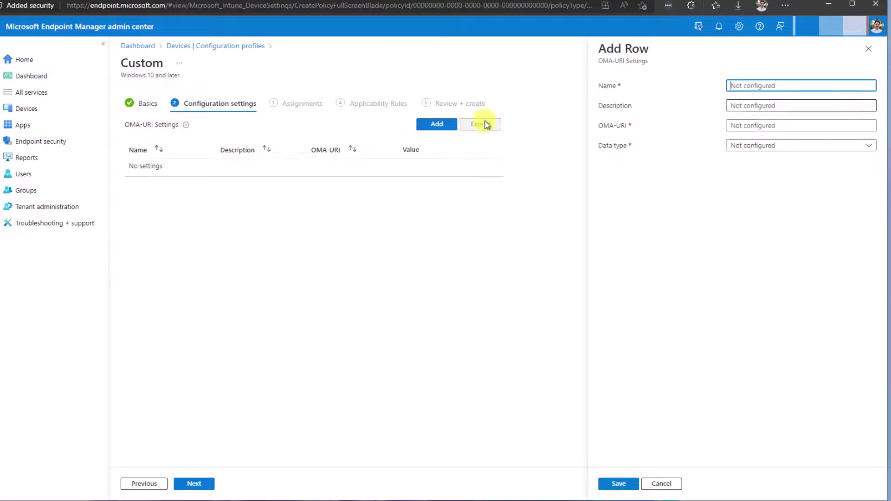
{"action": "left_click", "coordinate": [770, 86]}
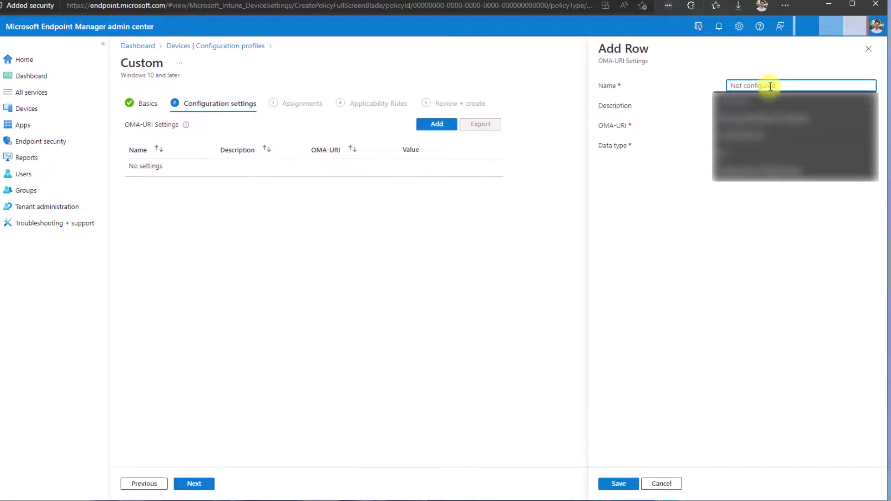
{"action": "type", "text": "Wi"}
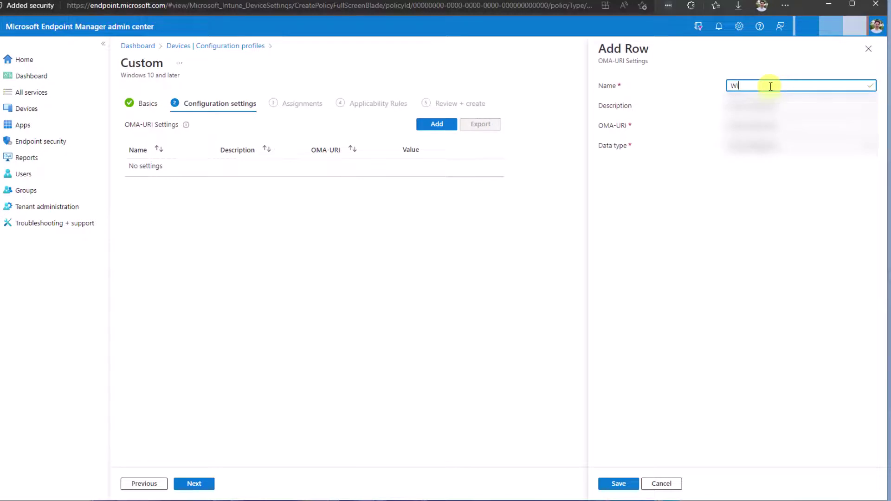
{"action": "type", "text": "n11"}
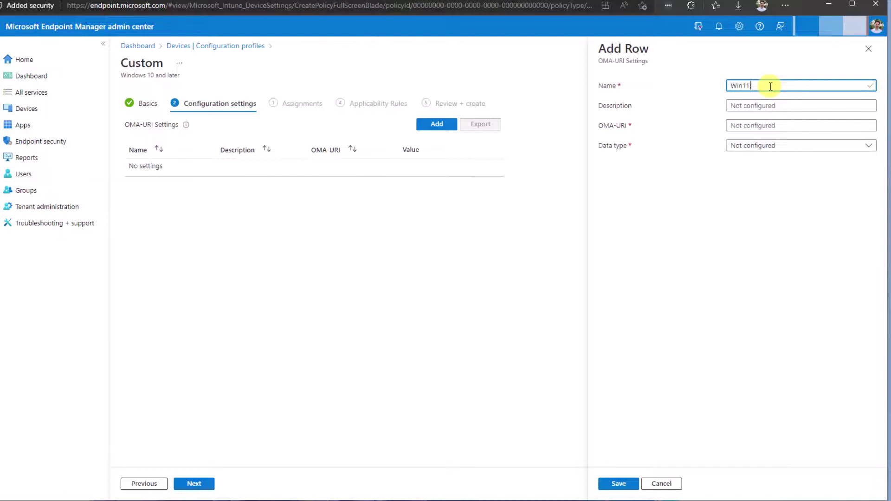
{"action": "type", "text": ": Custom Start Layout"}
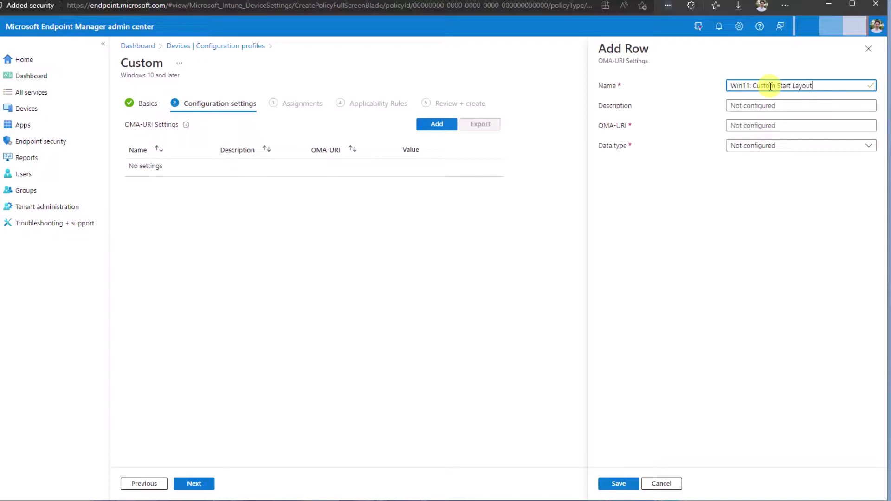
{"action": "left_click", "coordinate": [771, 127]}
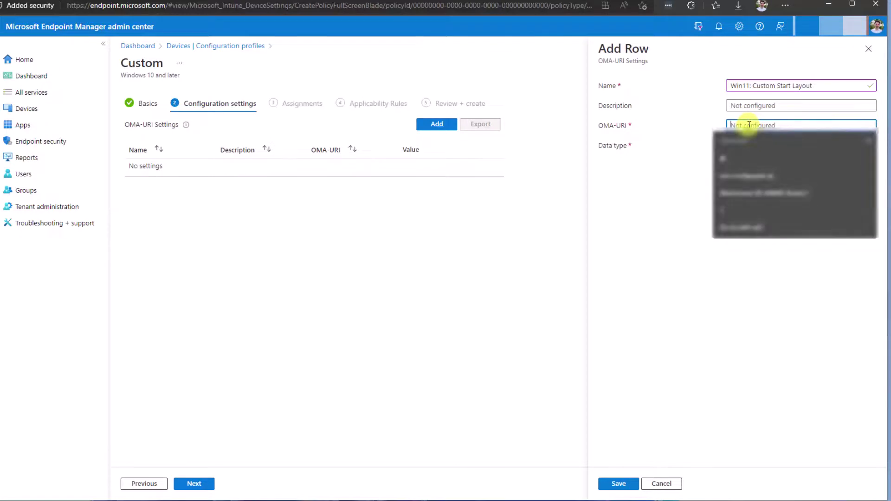
{"action": "type", "text": "./Vendor/MSFT/Policy/Config/Start/ConfigureStartPins"}
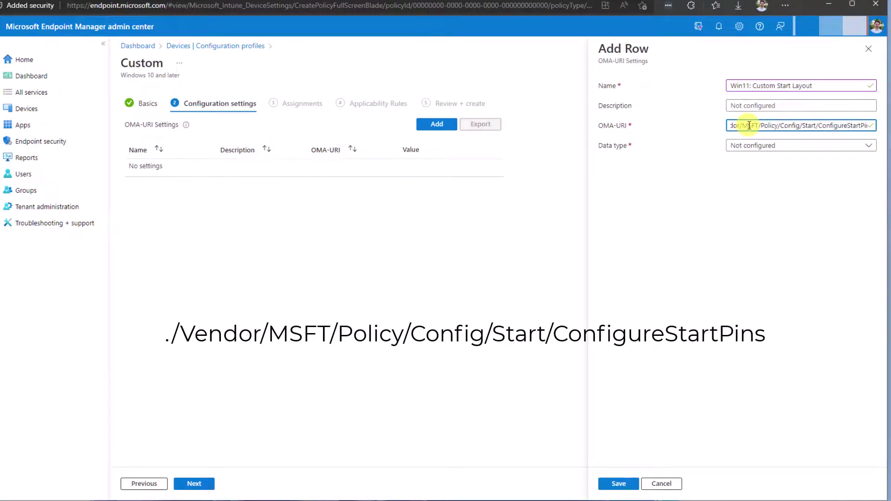
{"action": "left_click", "coordinate": [783, 147]}
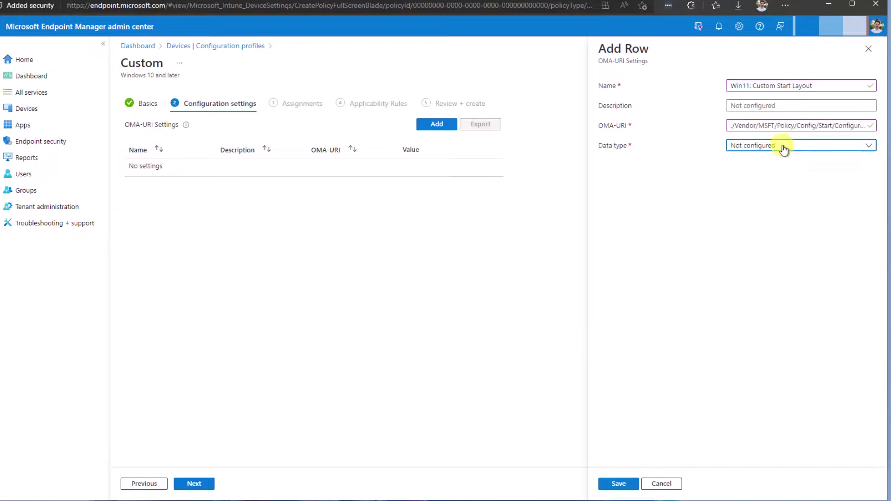
{"action": "left_click", "coordinate": [738, 175]}
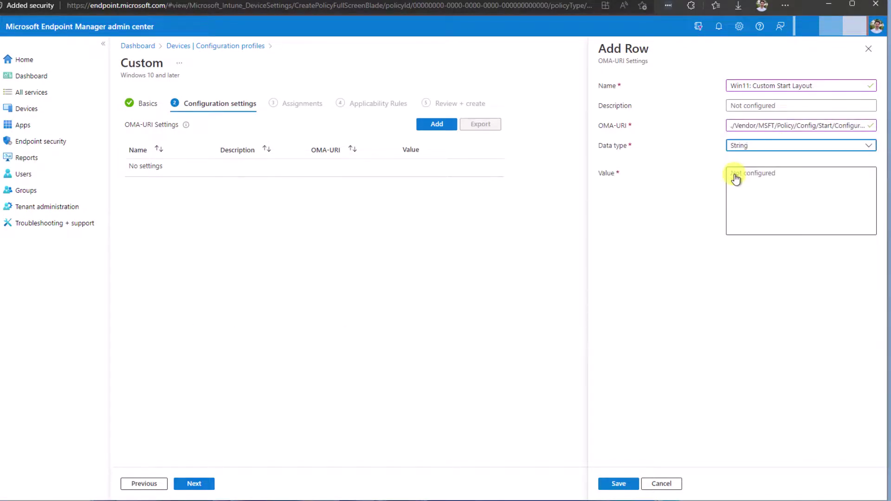
{"action": "left_click", "coordinate": [735, 176]}
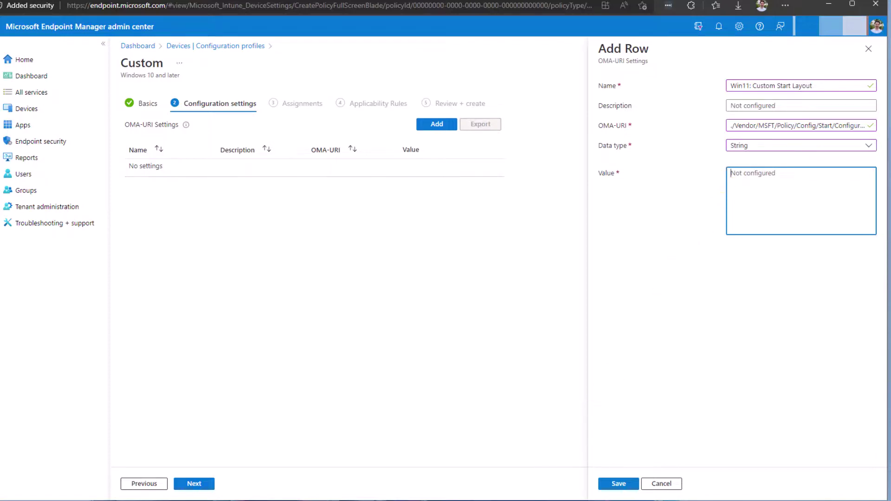
Copy the pinnedList JSON from Notepad and paste it into the OMA-URI Value field
{"action": "key", "text": "alt+Tab"}
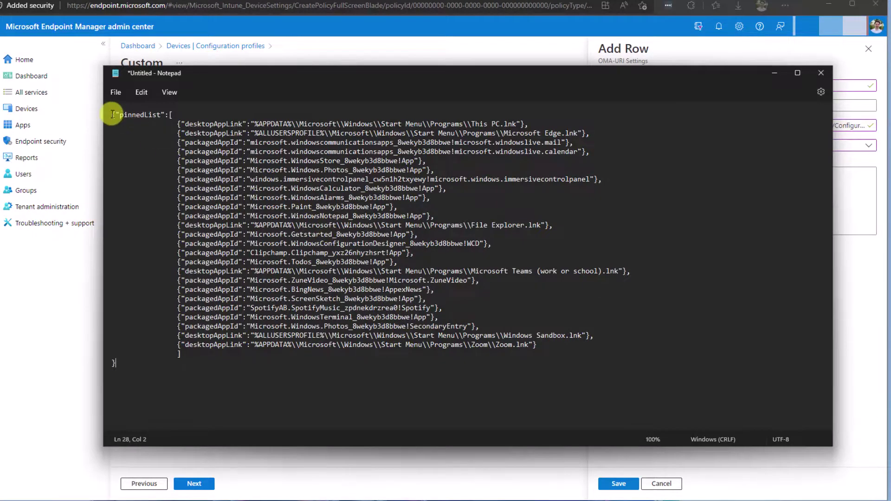
{"action": "left_click_drag", "start_coordinate": [112, 114], "coordinate": [138, 364]}
{"action": "right_click", "coordinate": [239, 284]}
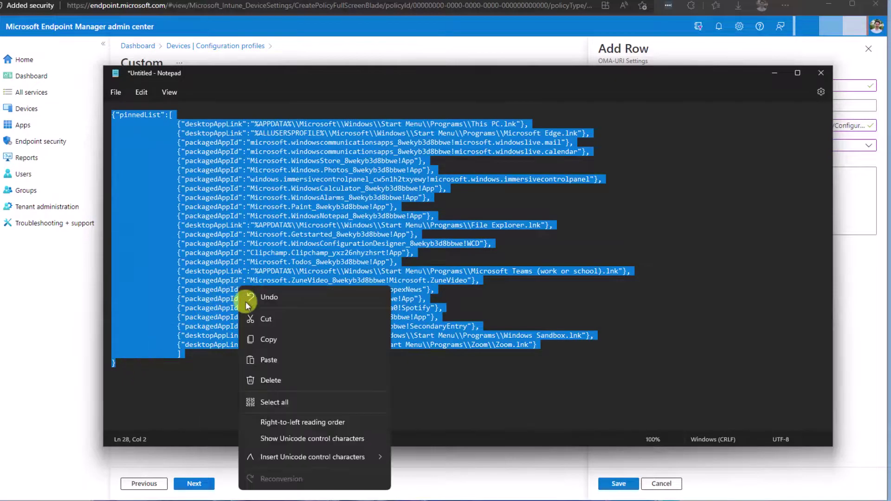
{"action": "left_click", "coordinate": [279, 336]}
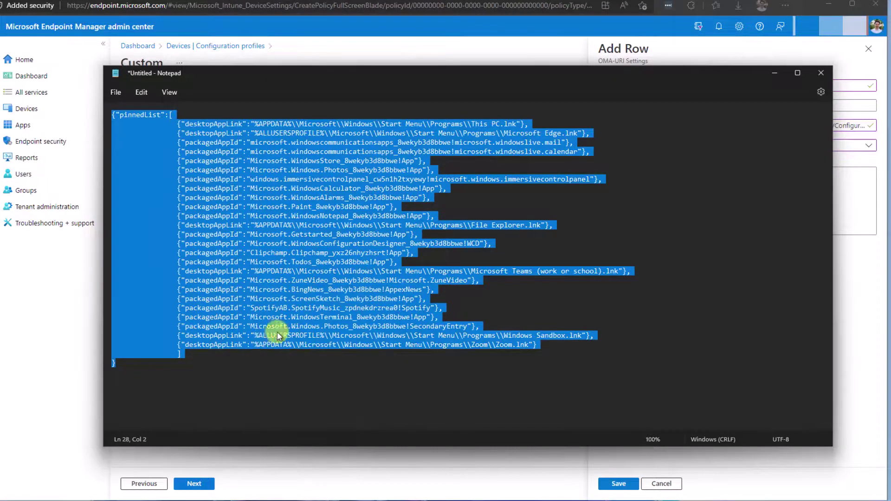
{"action": "left_click", "coordinate": [775, 73]}
{"action": "key", "text": "ctrl+v"}
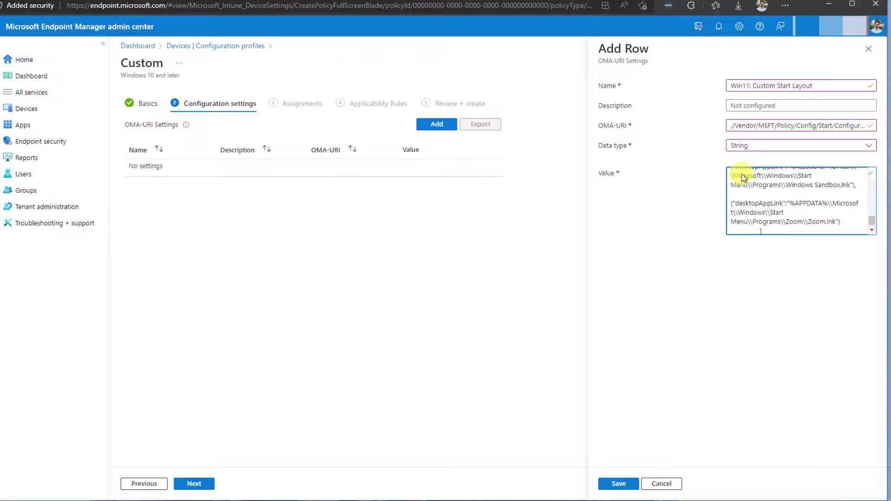
Save the 'Win11: Custom Start Layout' row and move on to Assignments
{"action": "left_click", "coordinate": [615, 484]}
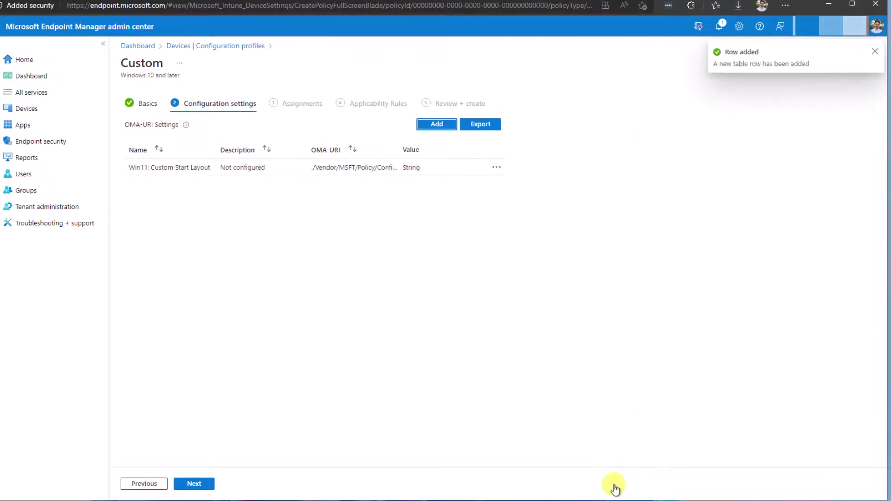
{"action": "left_click", "coordinate": [194, 484]}
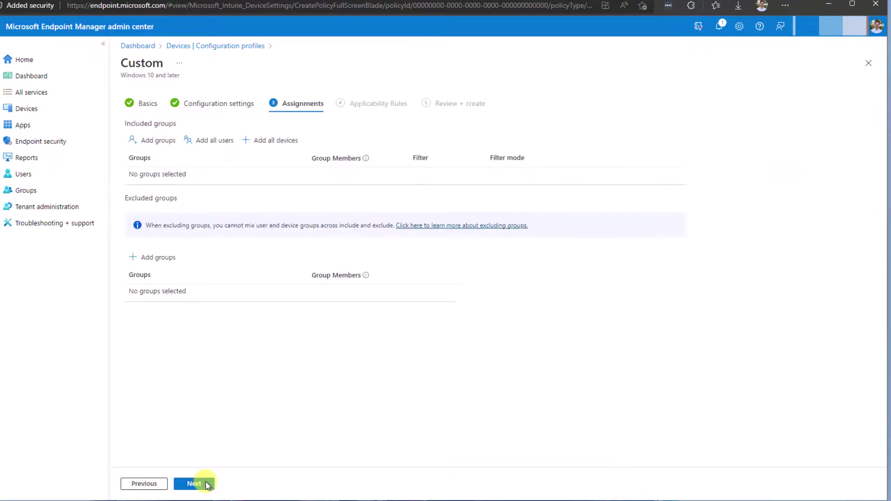
{"action": "left_click", "coordinate": [153, 262]}
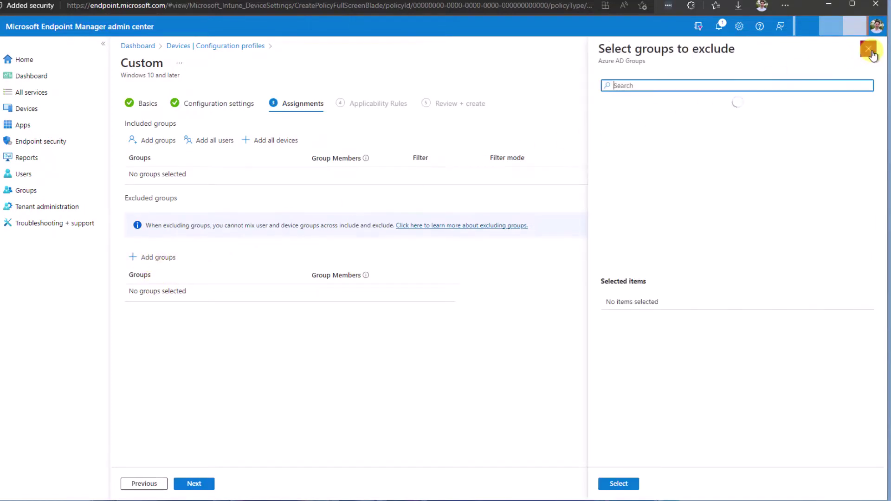
{"action": "left_click", "coordinate": [869, 50]}
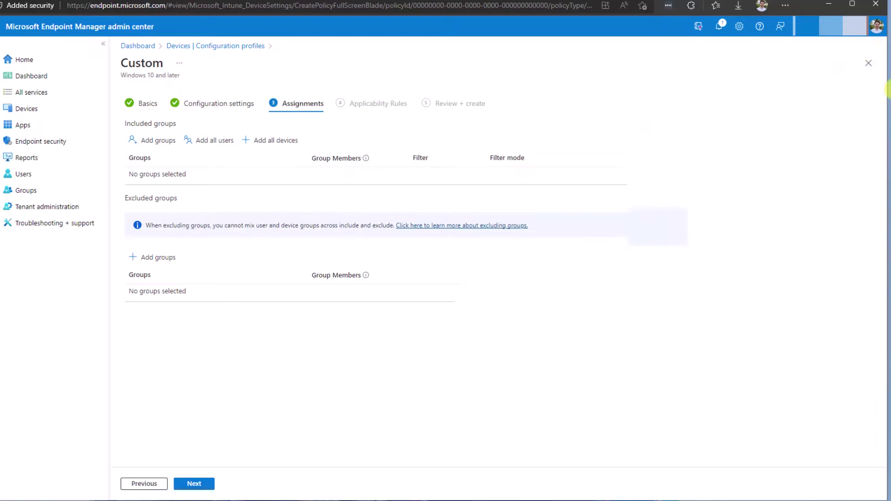